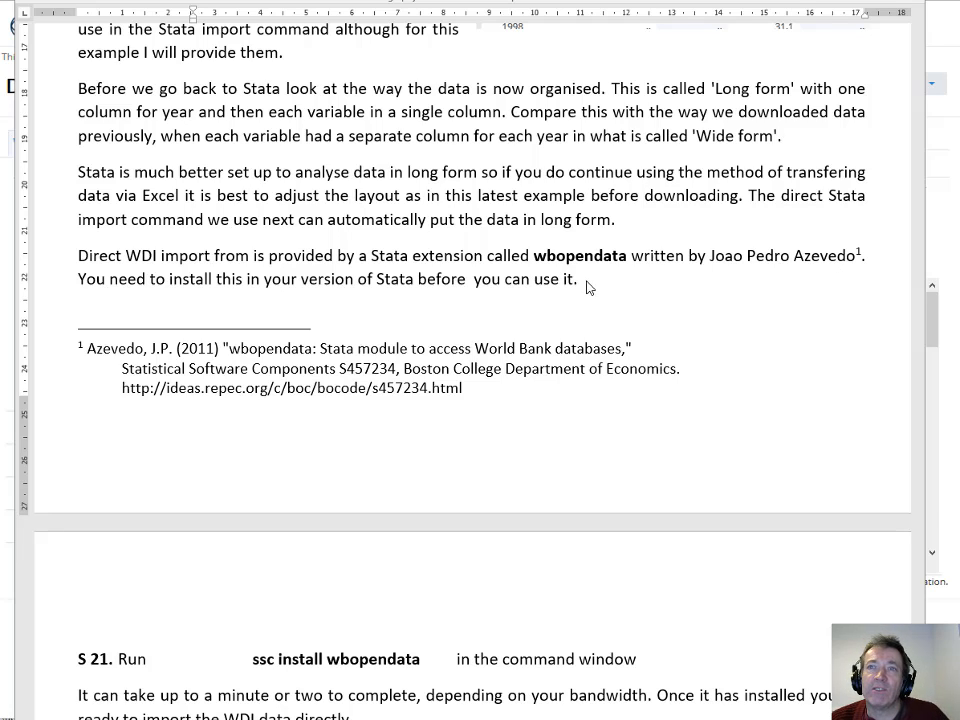
Step: Copy the command "ssc install wbopendata" from instruction S 21 in the Word document
scroll(542, 403, "down", 2)
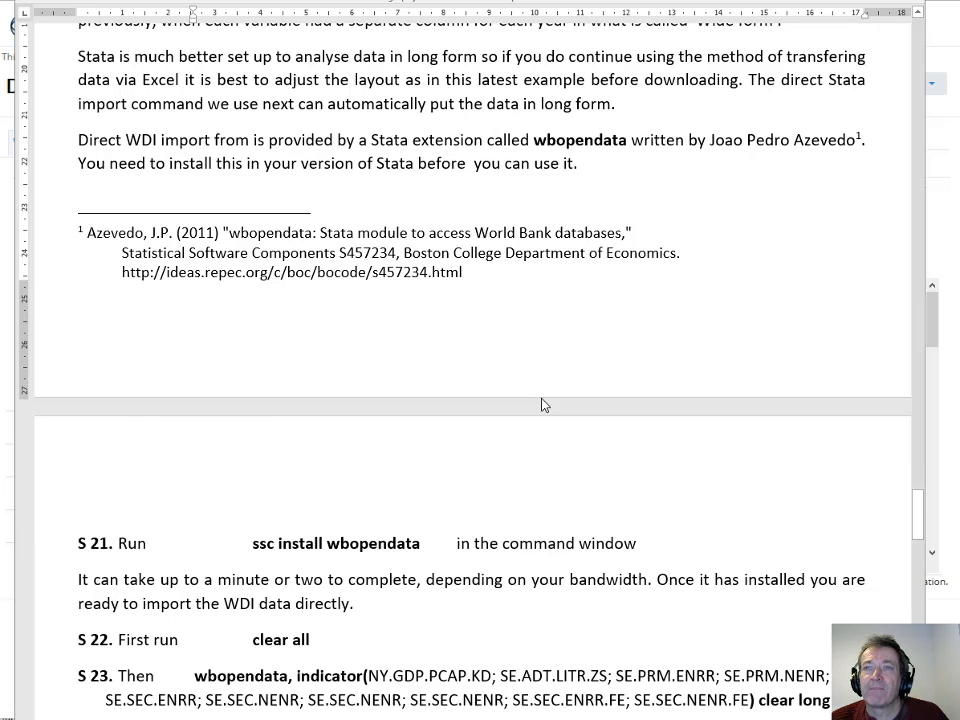
scroll(585, 404, "down", 2)
scroll(627, 404, "down", 1)
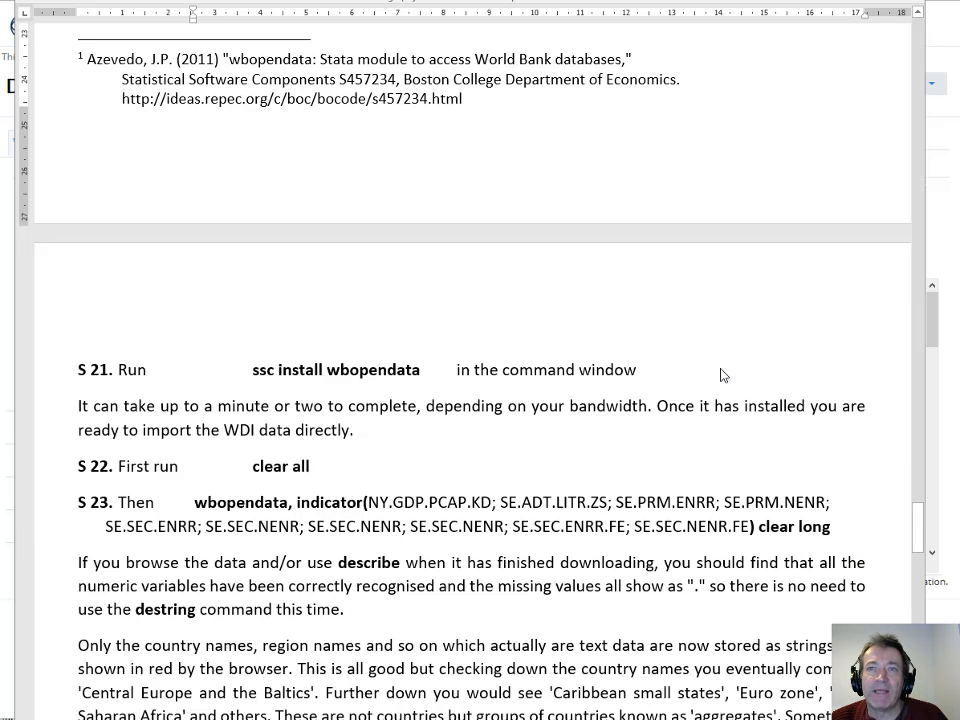
scroll(745, 410, "down", 1)
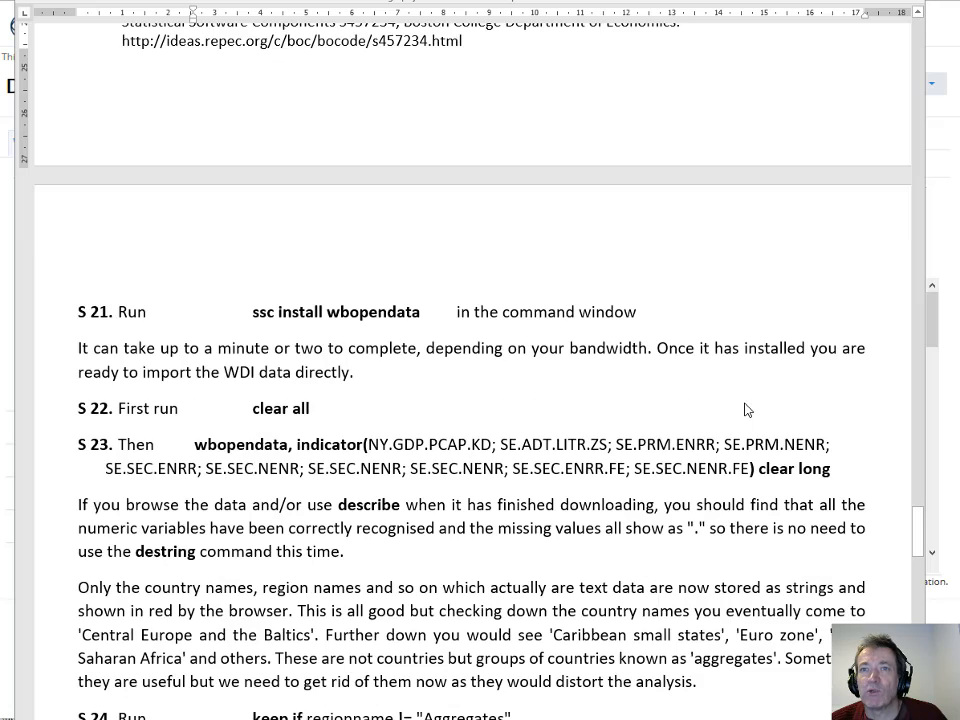
scroll(600, 350, "down", 1)
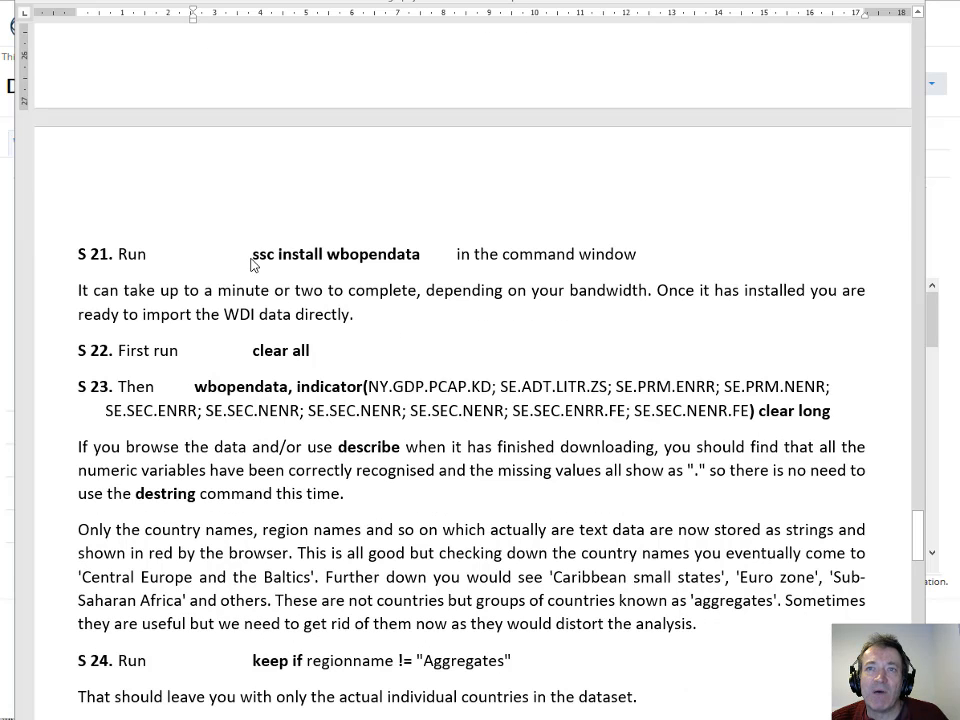
scroll(250, 260, "down", 1)
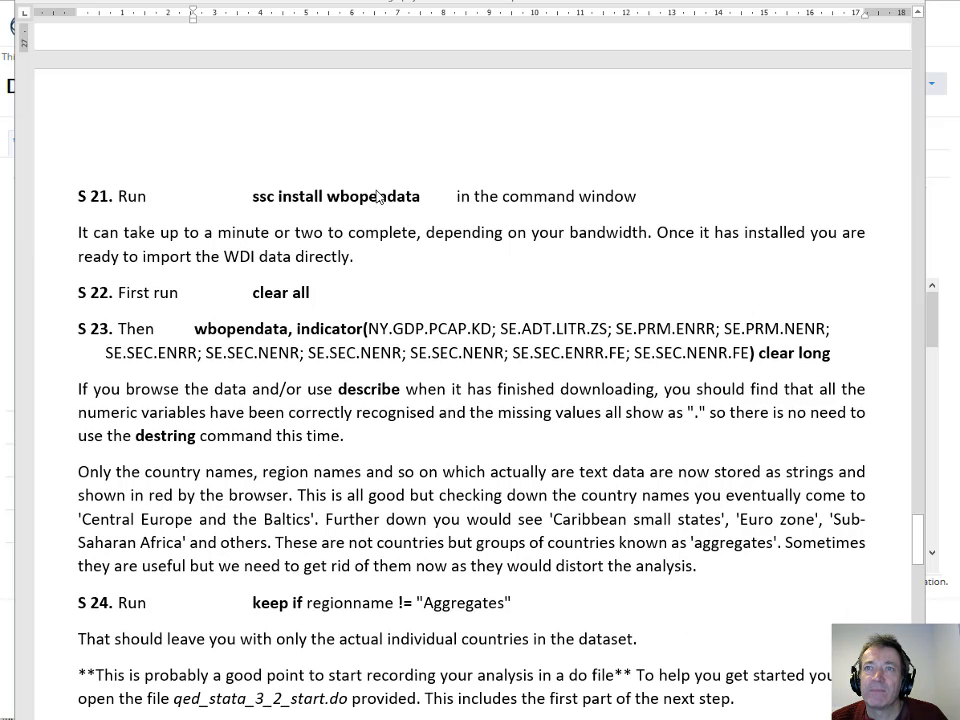
left_click(253, 197)
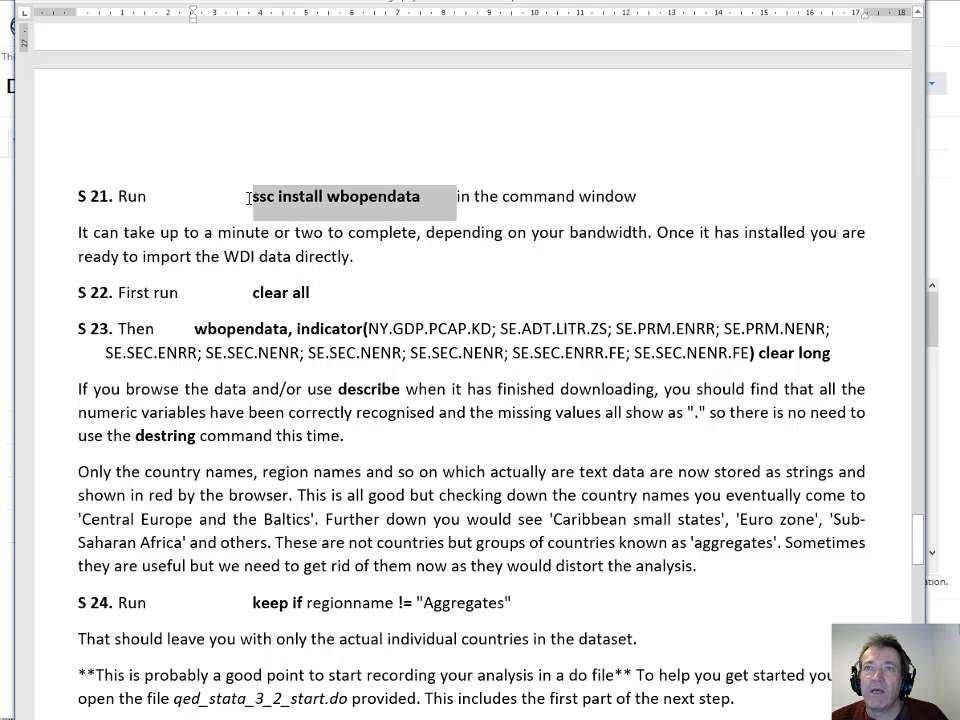
left_click(283, 201)
left_click_drag(421, 197, 268, 197)
key("ctrl+c")
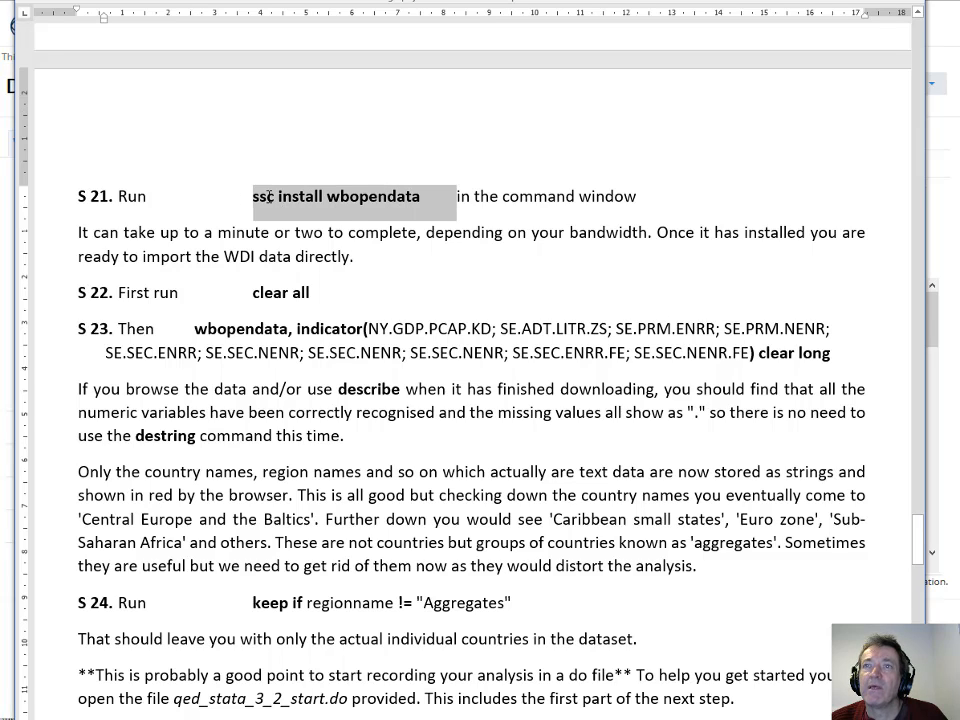
left_click(325, 195)
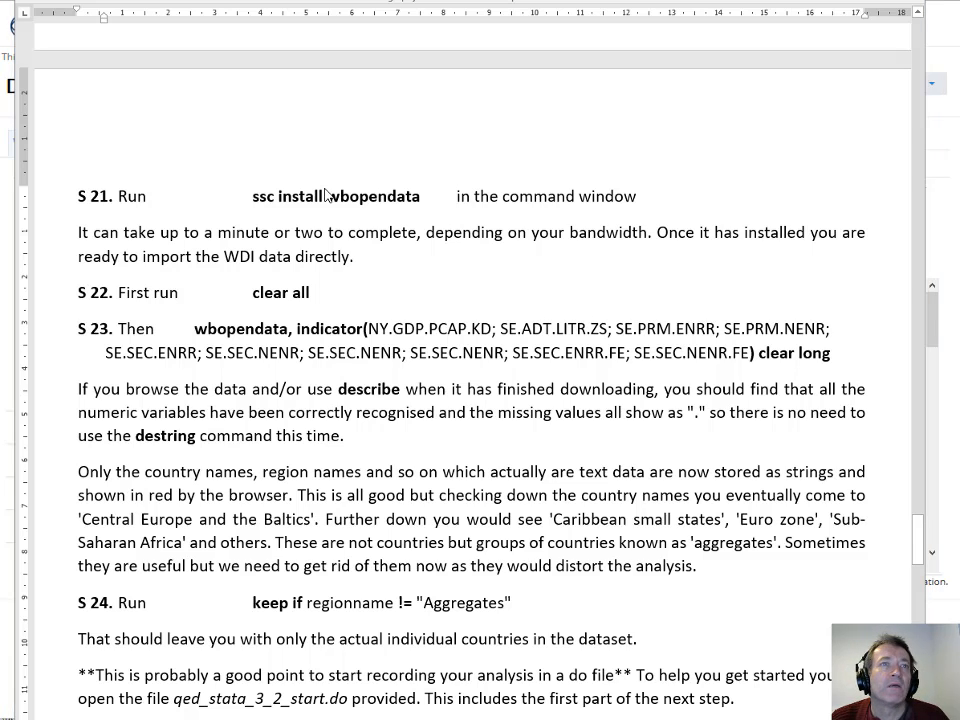
Step: Switch to Stata and run "ssc install wbopendata" in place of the existing import excel command
key("alt+Tab")
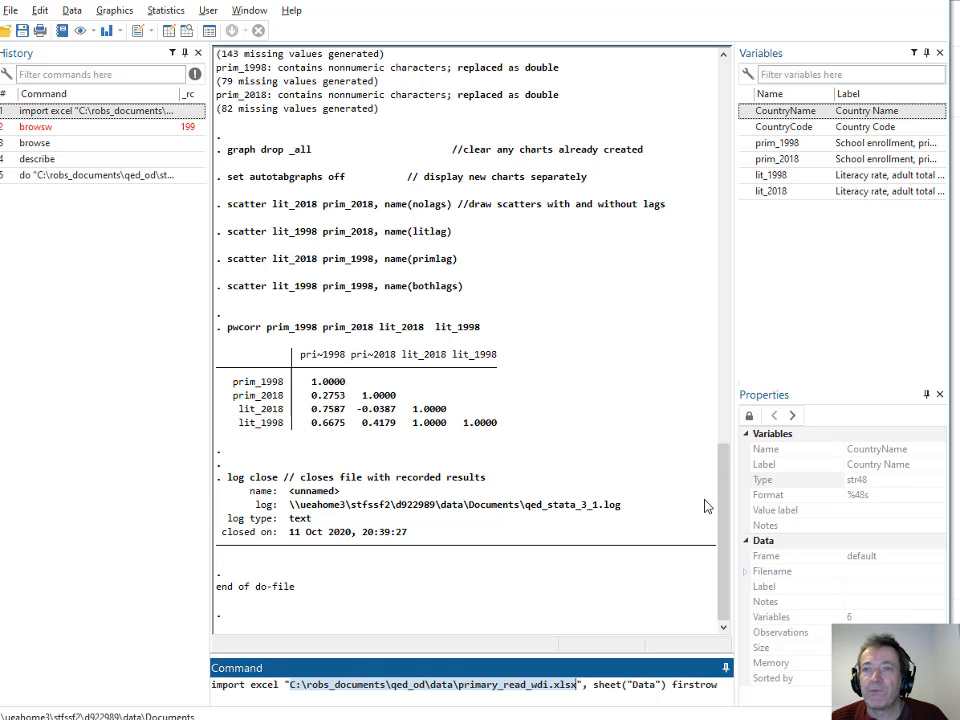
triple_click(399, 688)
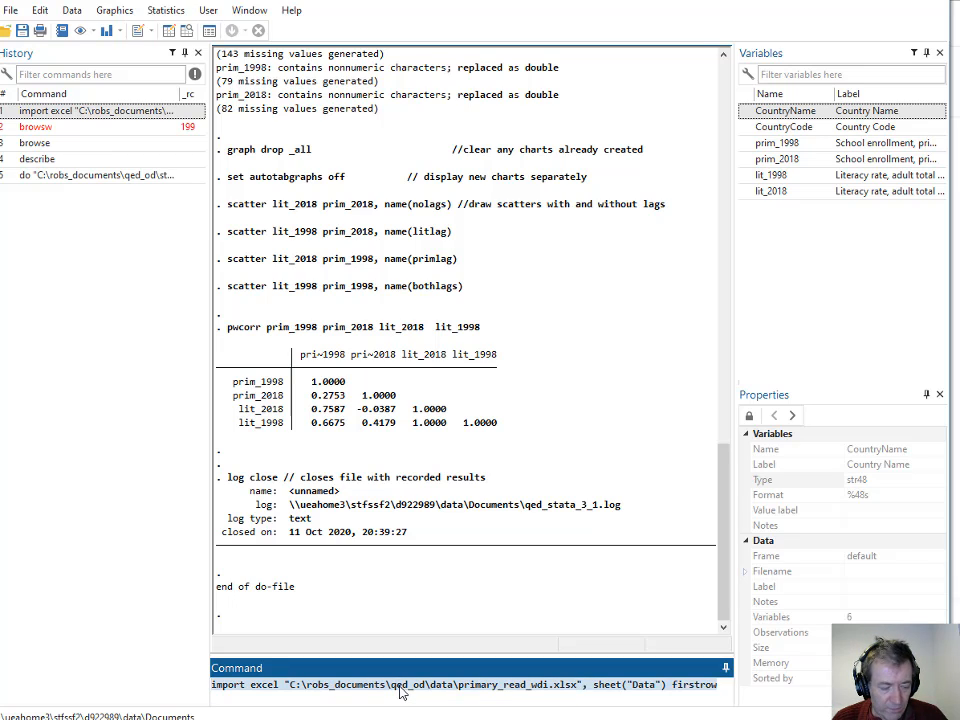
key("ctrl+v")
key("BackSpace")
key("BackSpace")
key("BackSpace")
key("BackSpace")
key("BackSpace")
key("BackSpace")
key("BackSpace")
key("BackSpace")
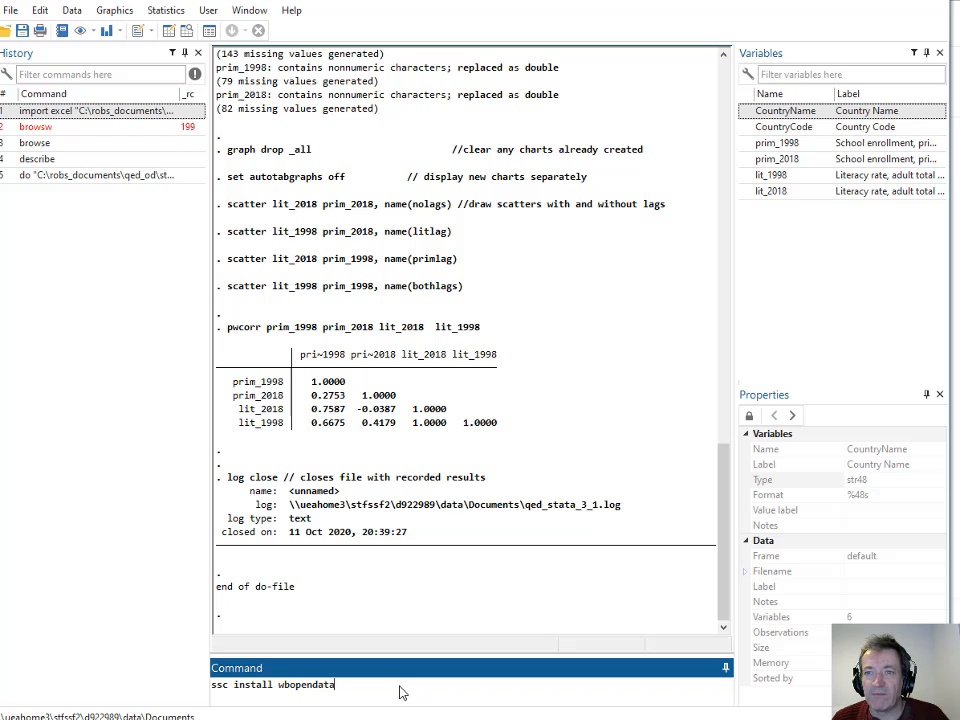
key("Return")
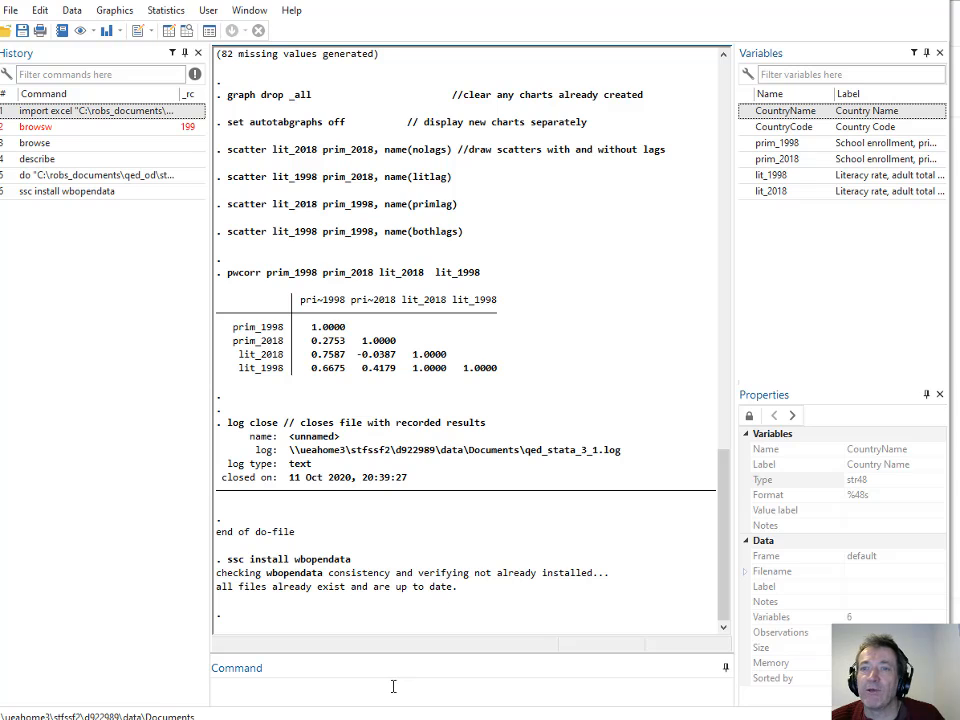
Step: Check instruction S 22 in Word, then run "clear all" in Stata
key("alt+Tab")
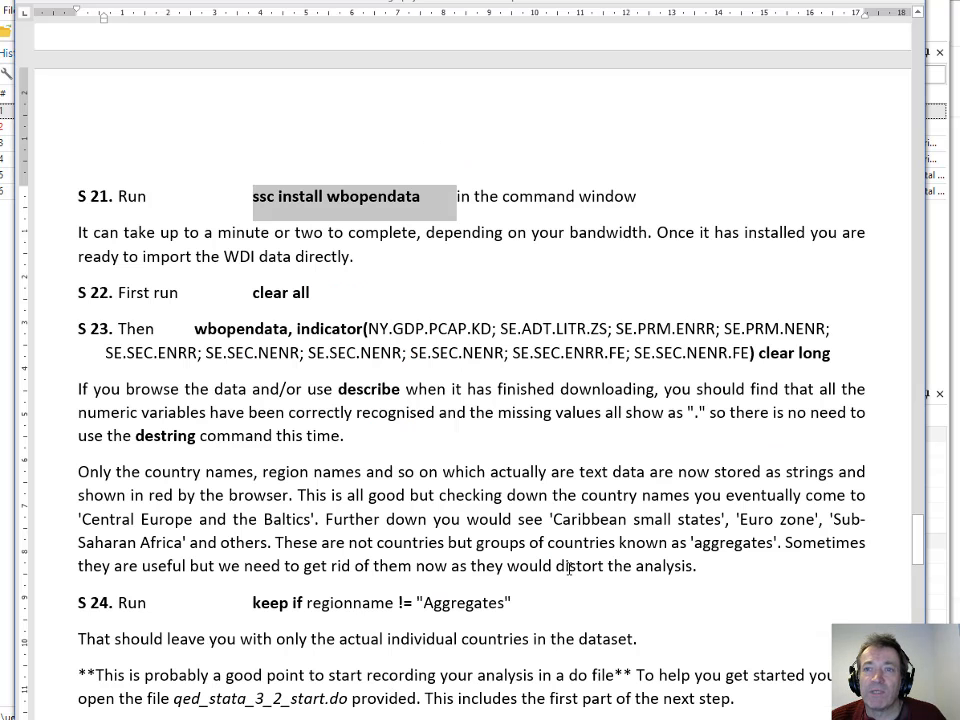
left_click(395, 298)
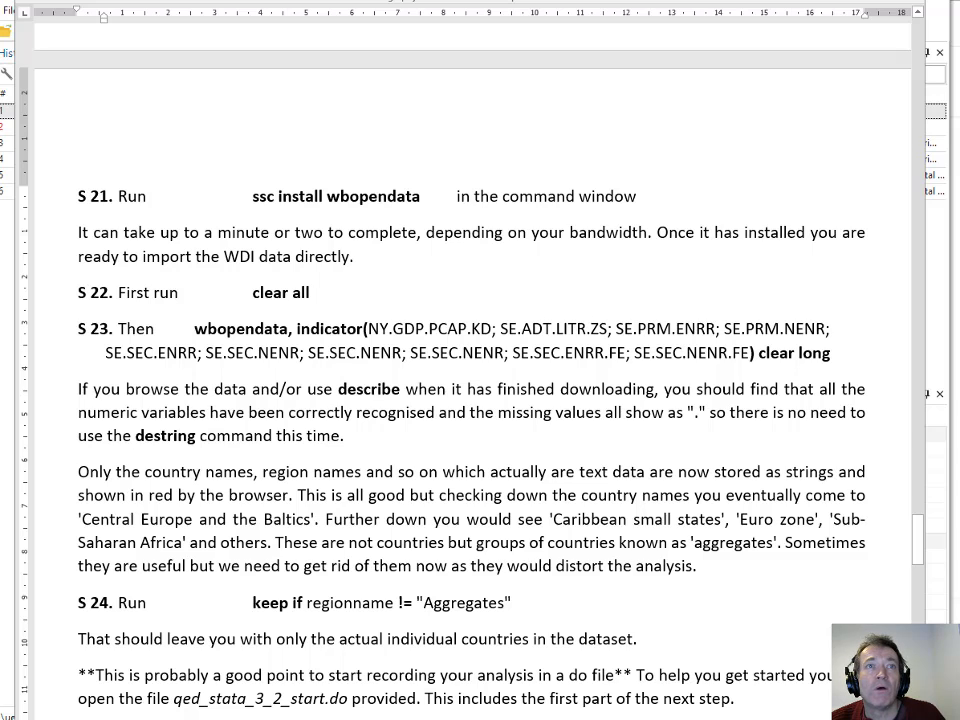
key("alt+Tab")
type("c")
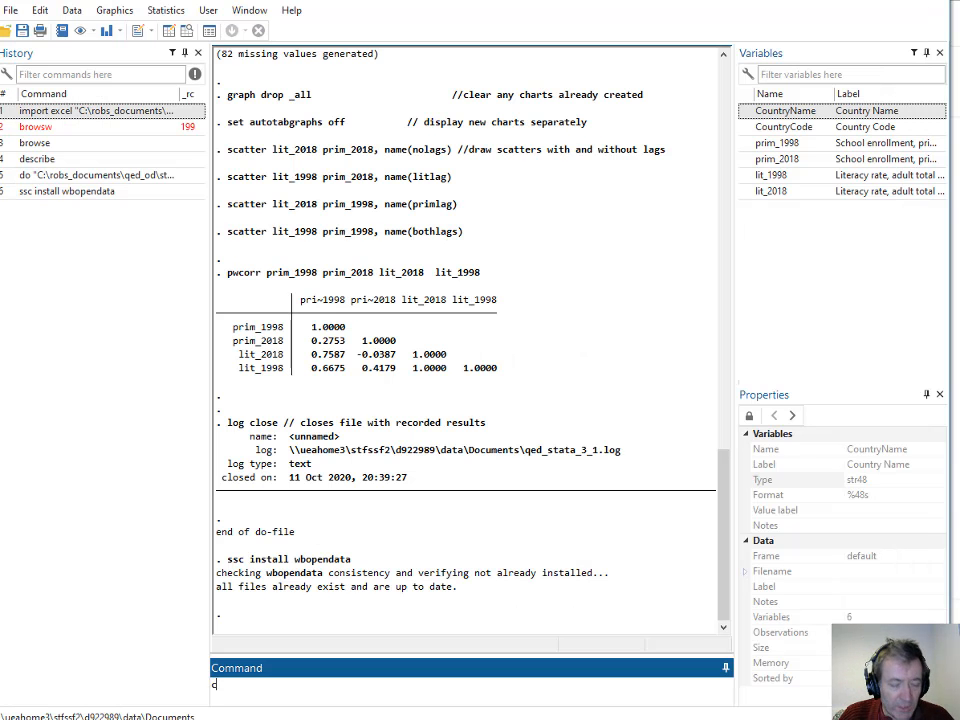
type("lear all")
key("Return")
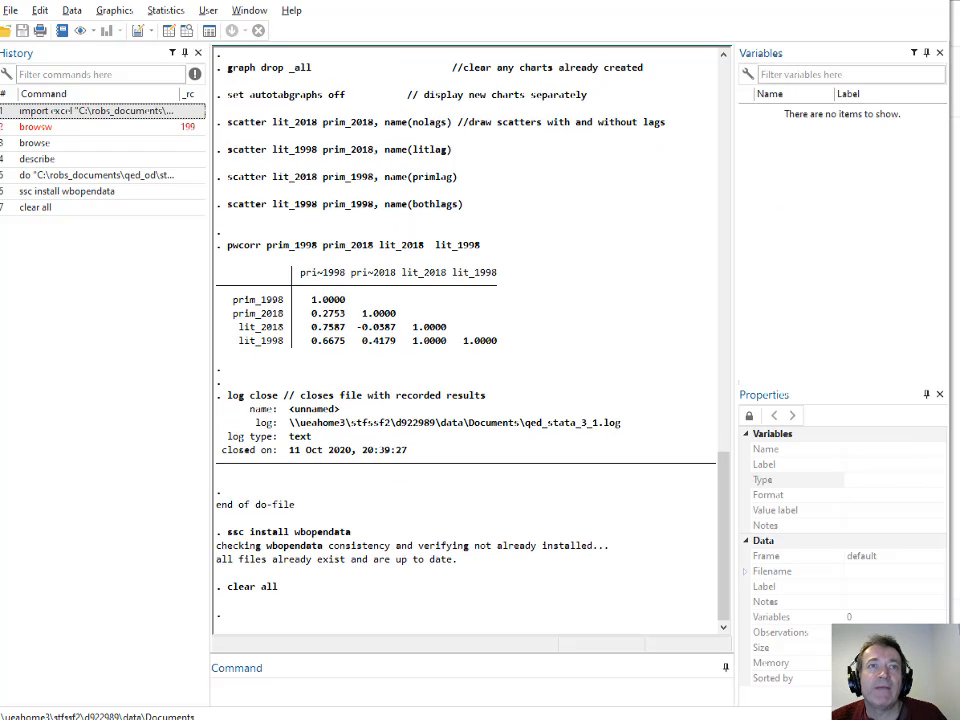
Step: Check instruction S 23 in Word, then open the World Bank Open Databases dialog in Stata by running "db wbopendata"
key("alt+Tab")
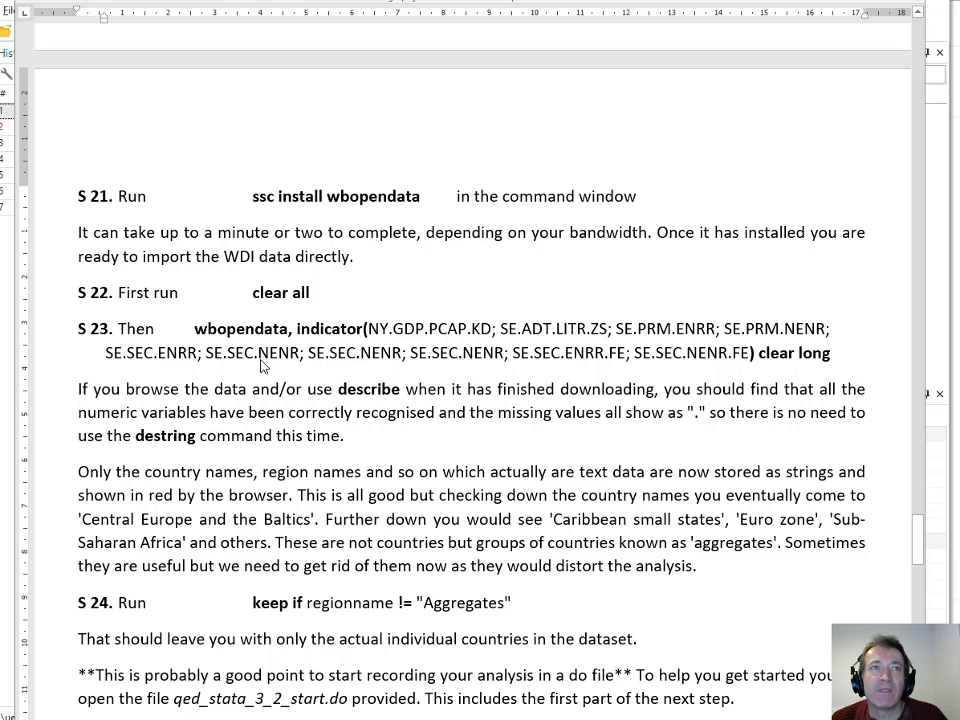
key("alt+Tab")
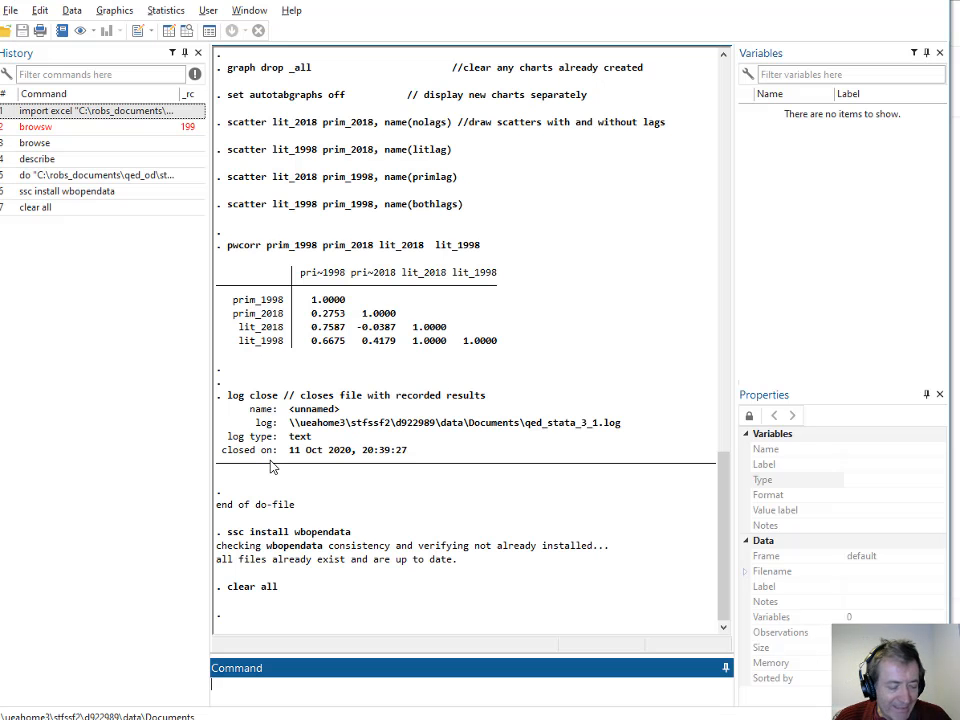
type("db")
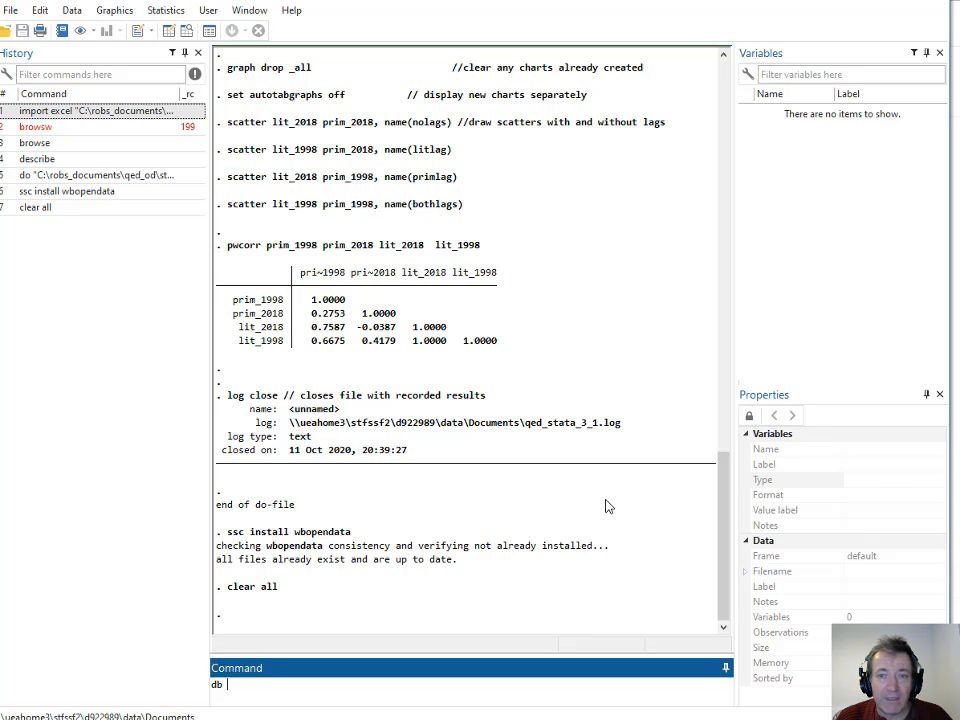
type("wbo")
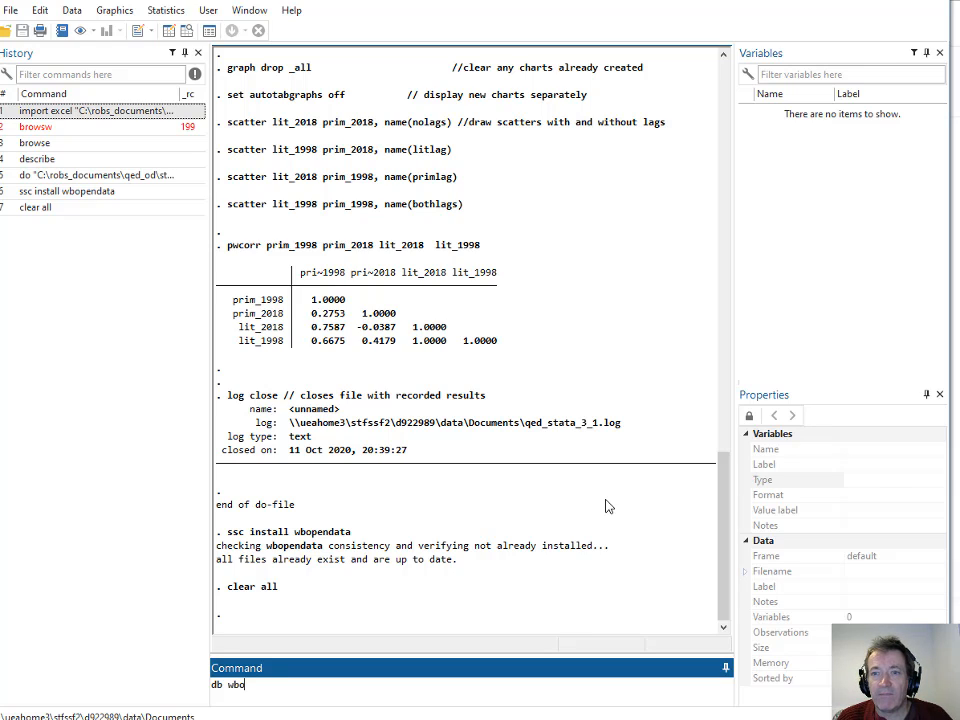
type("pendata")
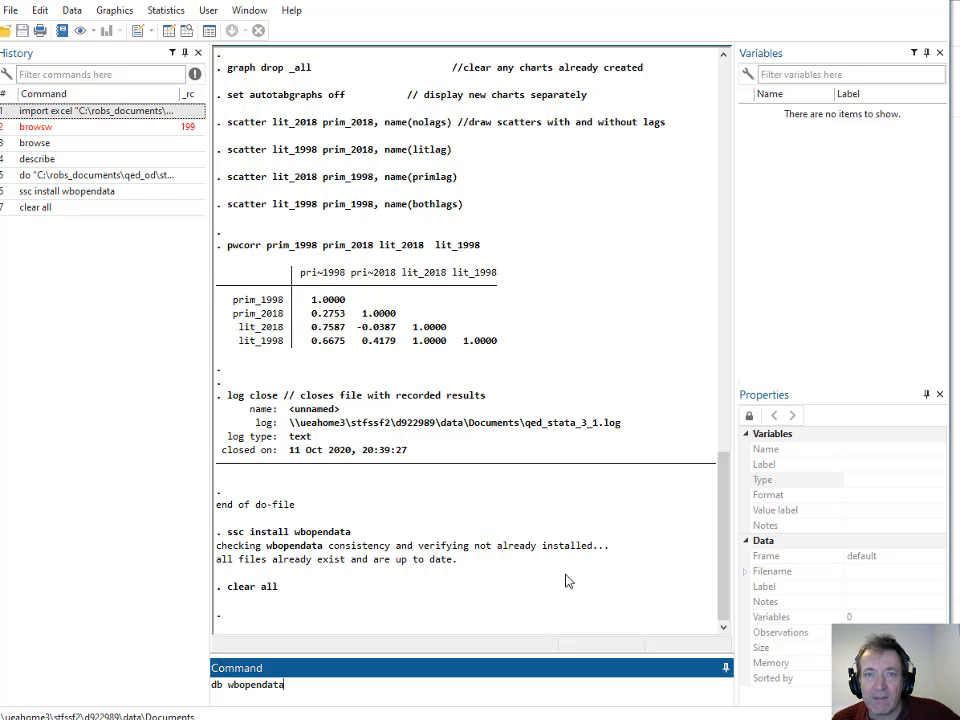
key("Return")
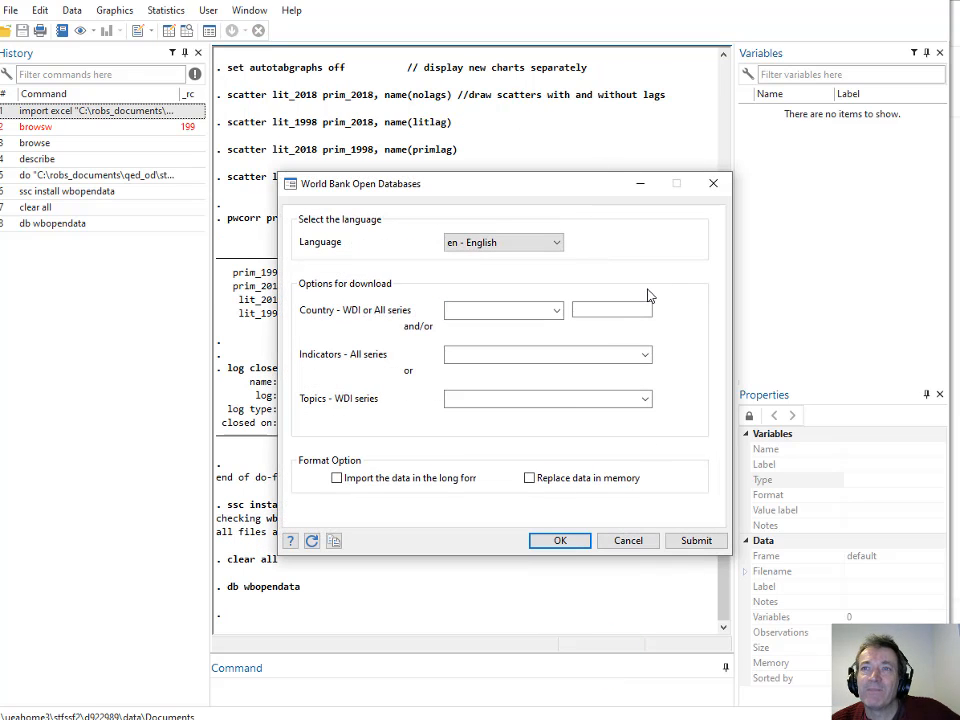
Step: Browse the available countries and indicator series in the World Bank Open Databases dialog without choosing any
left_click(555, 311)
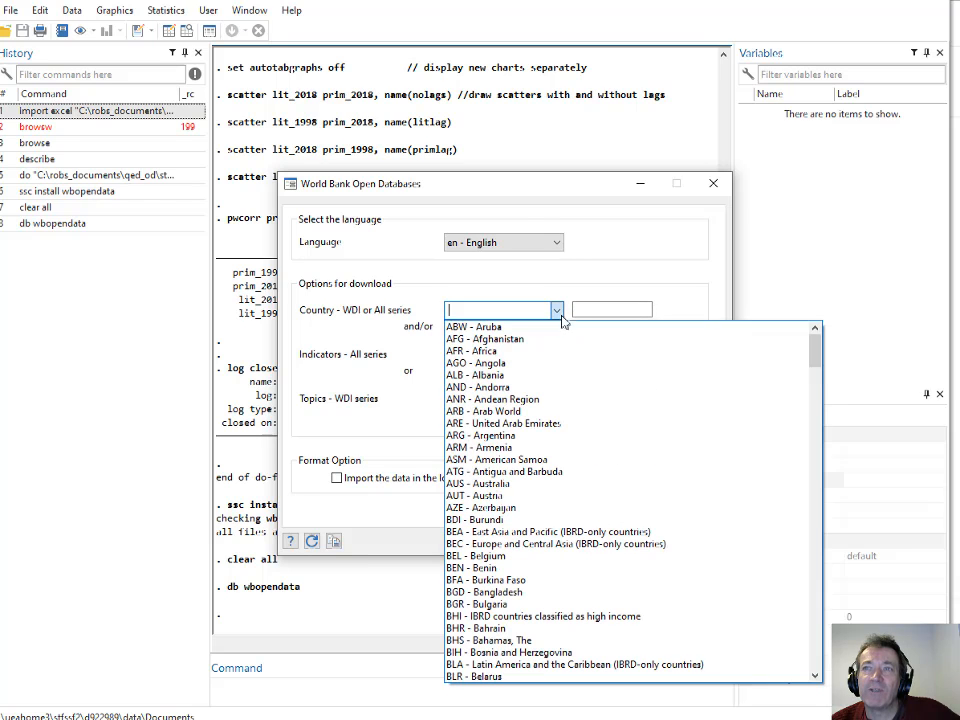
left_click(575, 281)
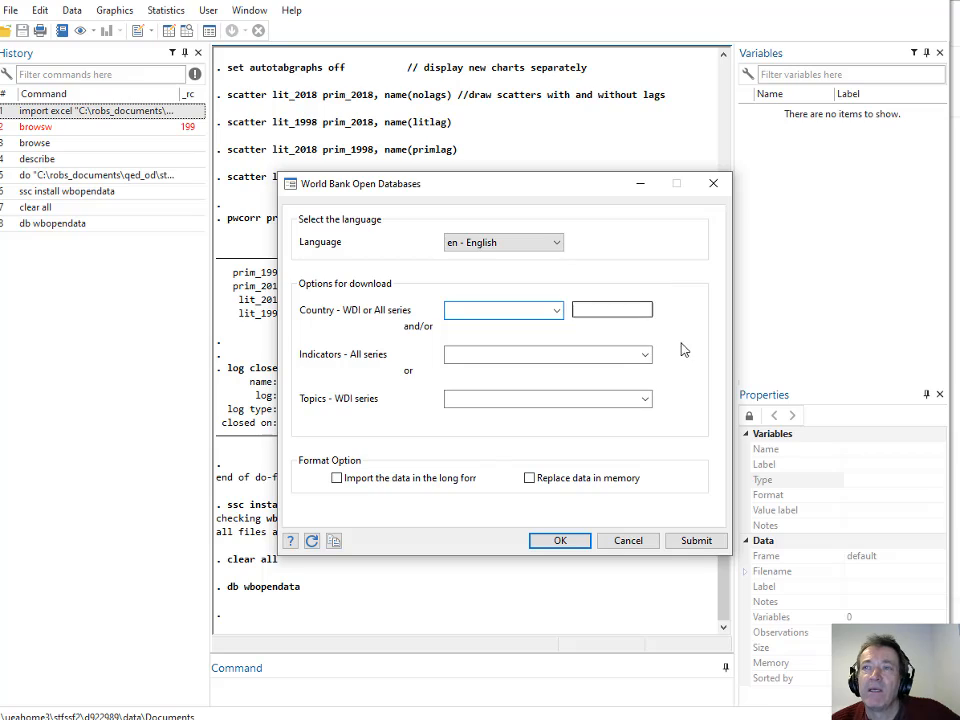
left_click(643, 356)
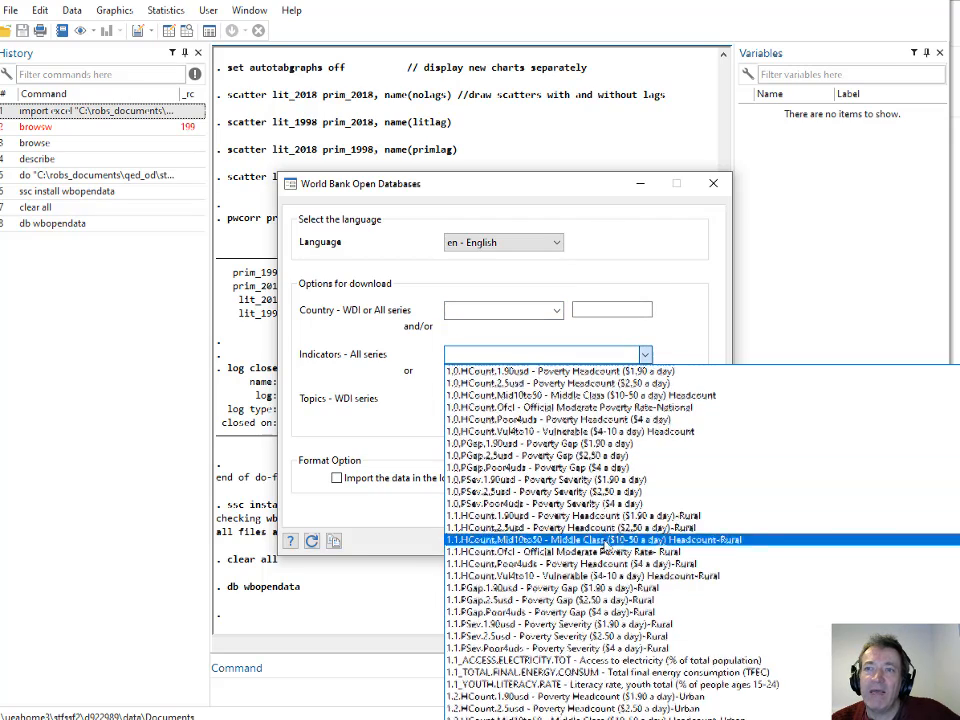
scroll(600, 550, "down", 9)
scroll(605, 546, "down", 20)
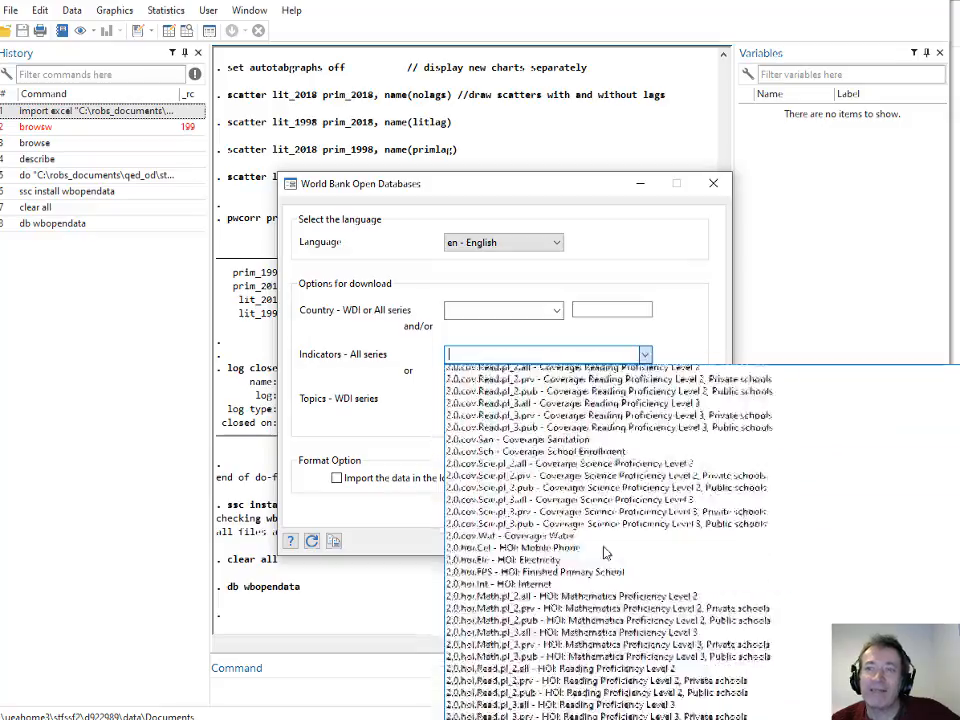
scroll(605, 551, "down", 20)
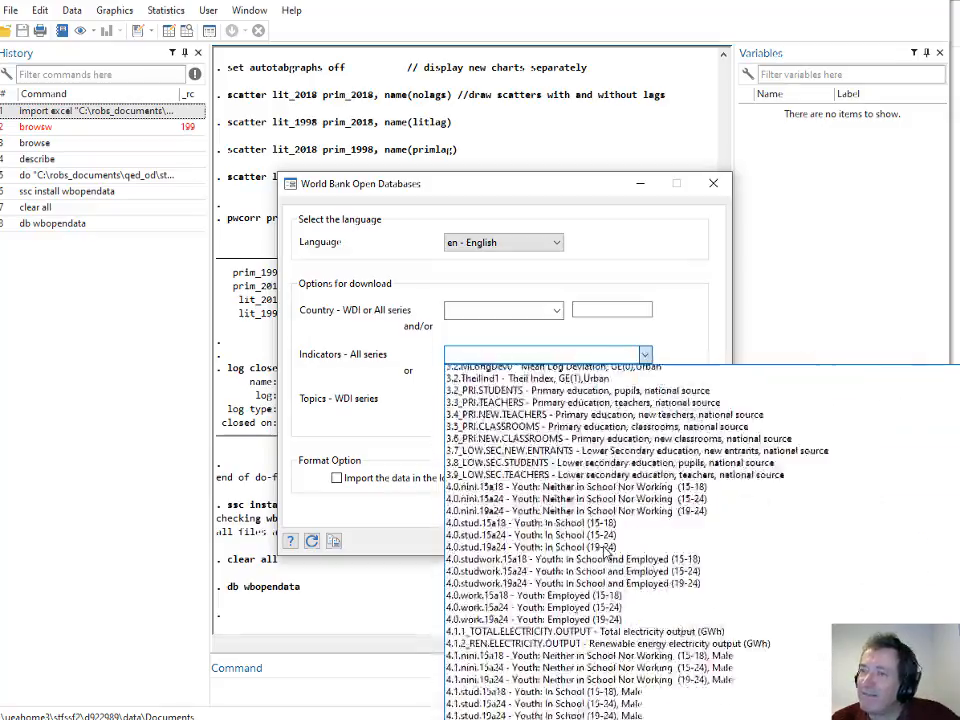
scroll(605, 551, "down", 20)
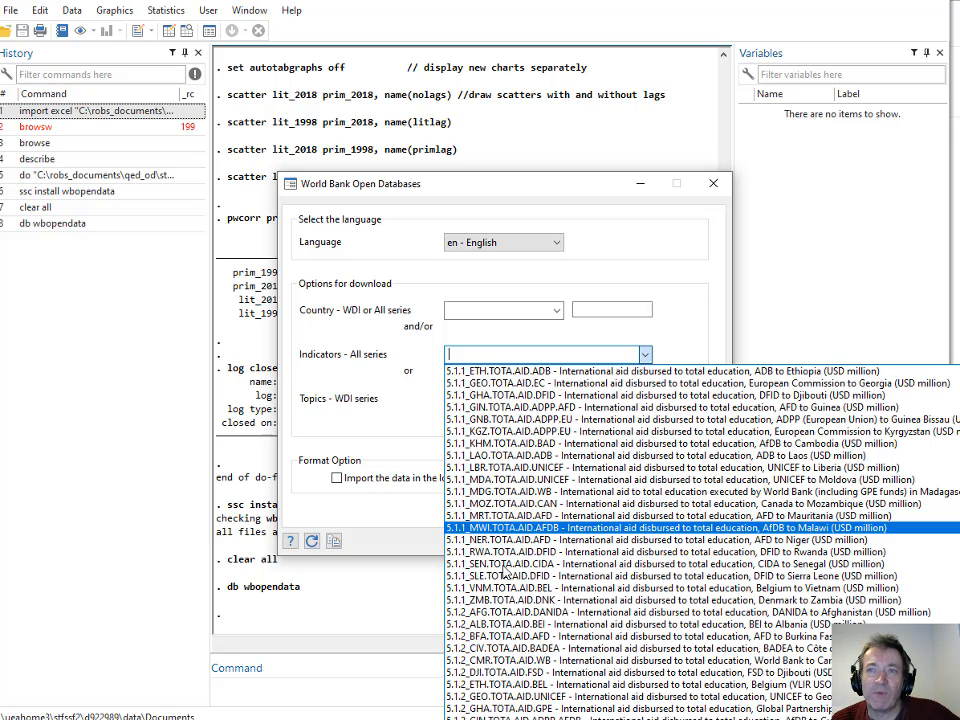
left_click(671, 347)
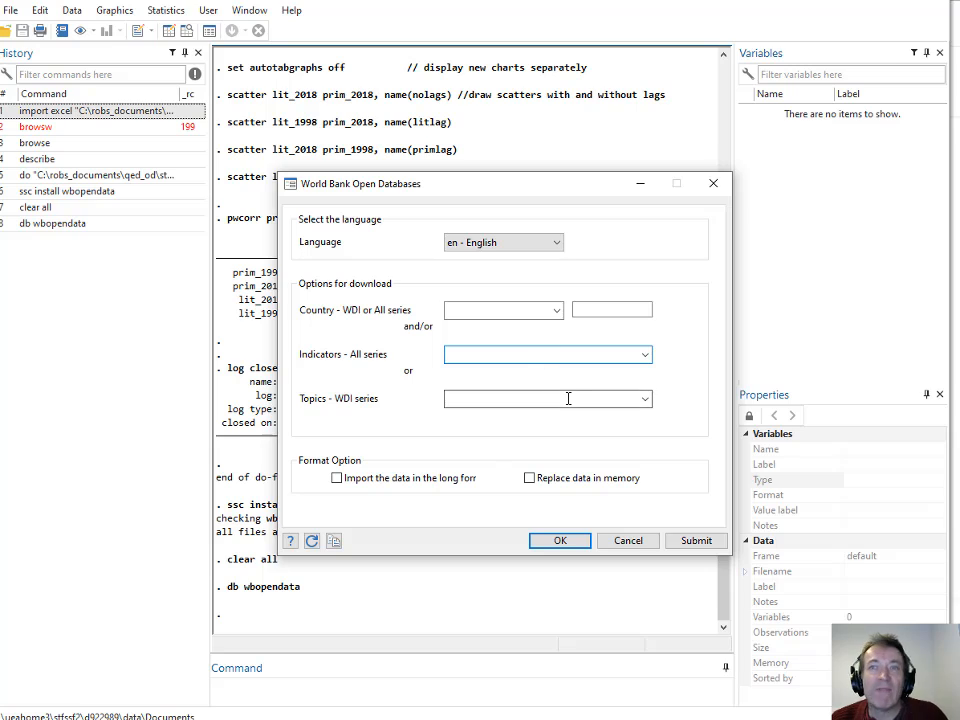
Step: Try the option to import the data in long form, then cancel the World Bank Open Databases dialog
left_click(338, 479)
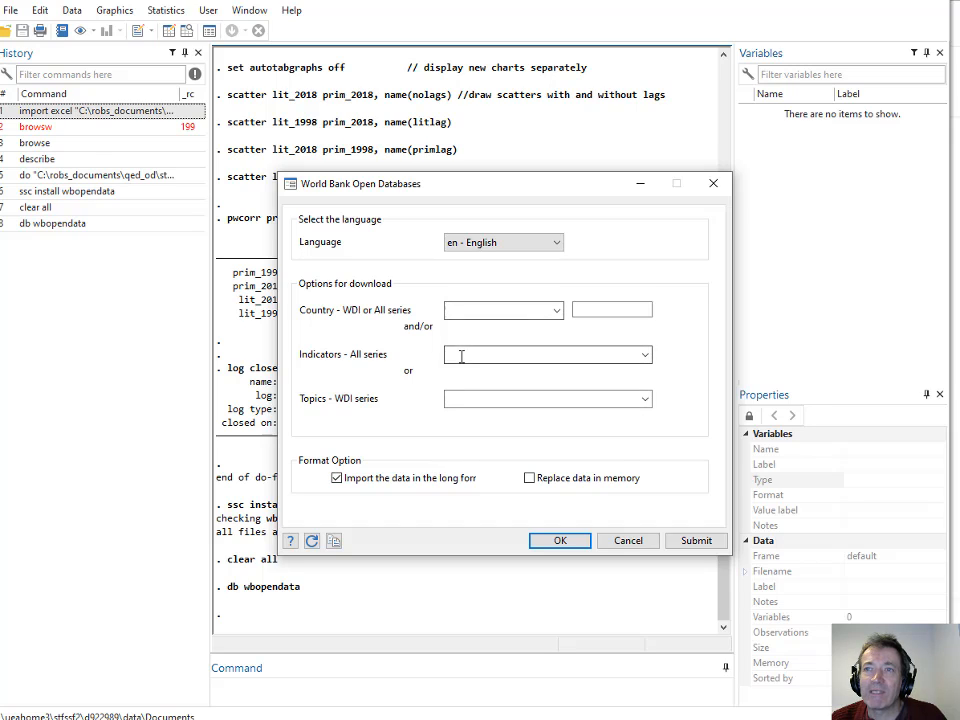
left_click(461, 356)
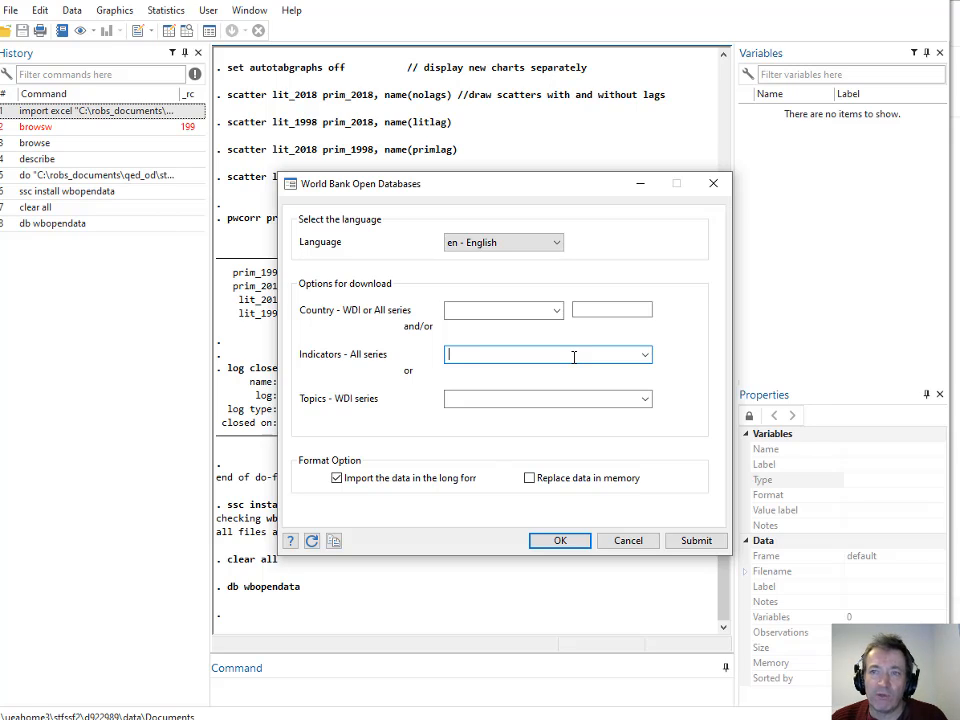
left_click(629, 541)
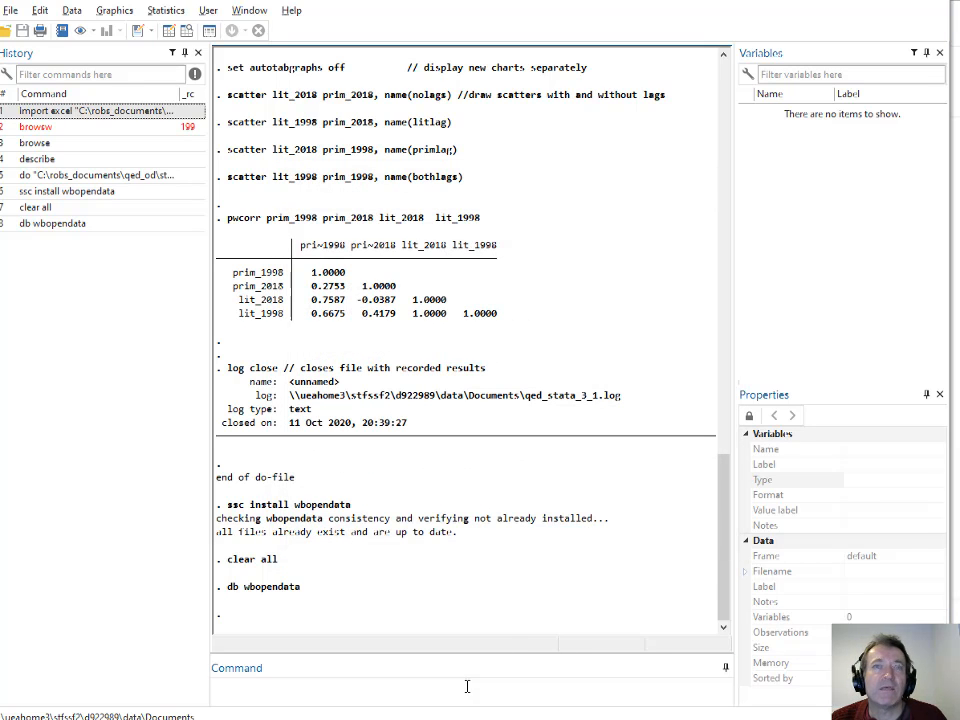
Step: Switch to Word and copy the complete wbopendata command of instruction S 23, including its indicator codes and the "clear long" options
key("alt+Tab")
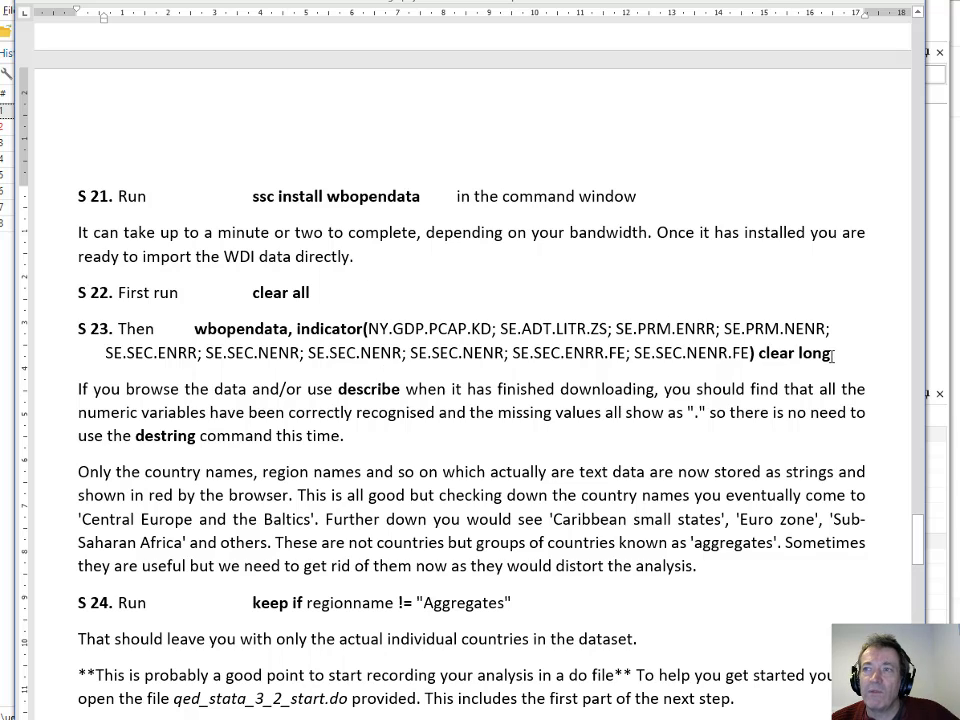
left_click_drag(831, 354, 207, 337)
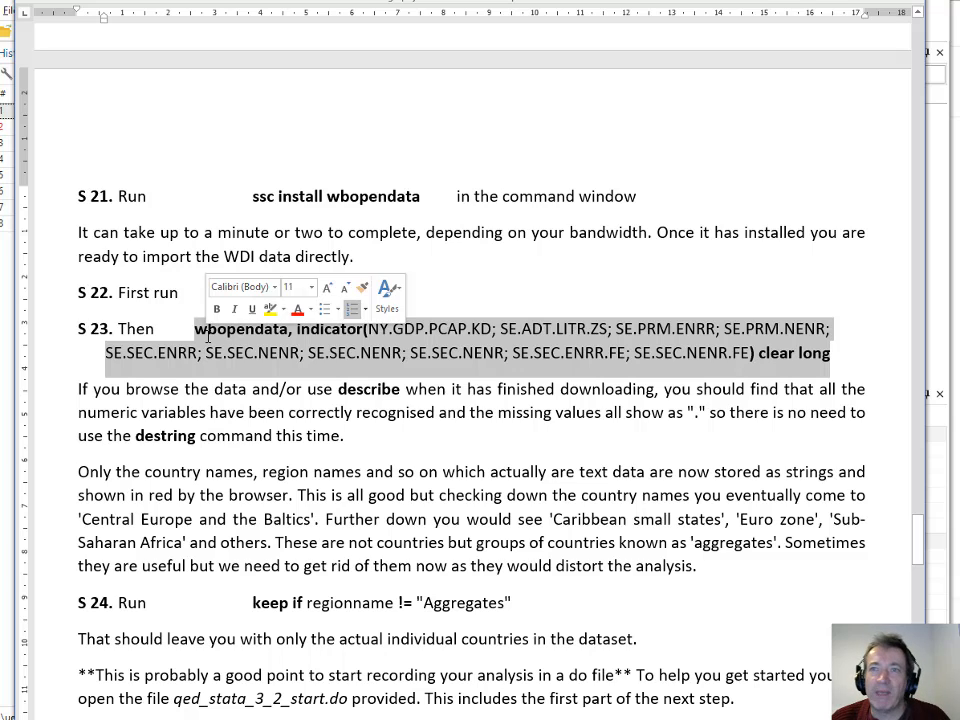
left_click(487, 331)
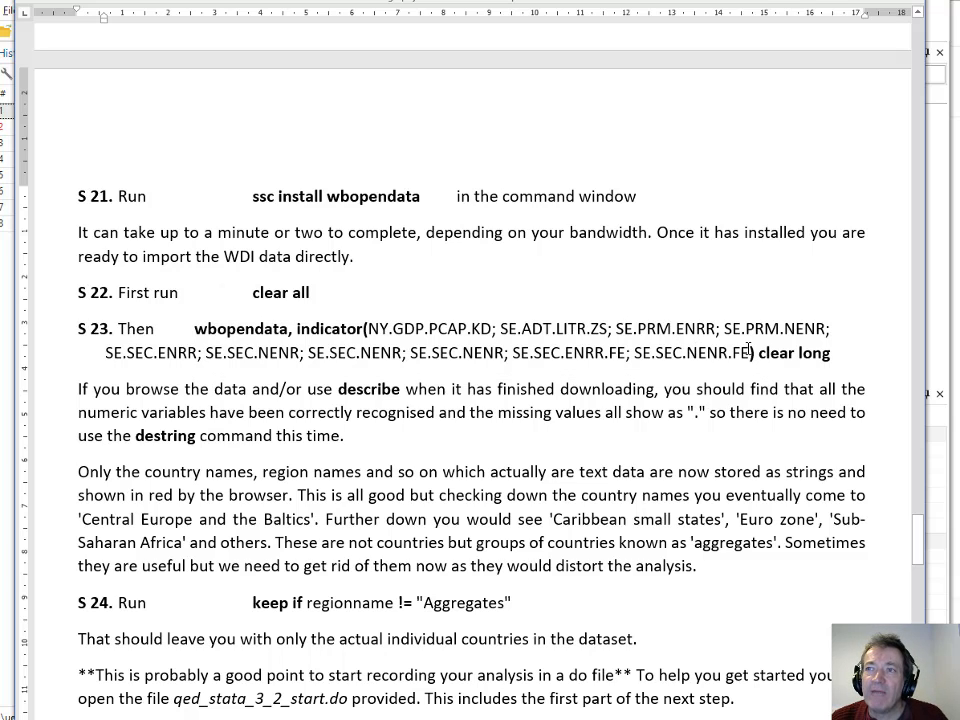
left_click_drag(748, 350, 372, 331)
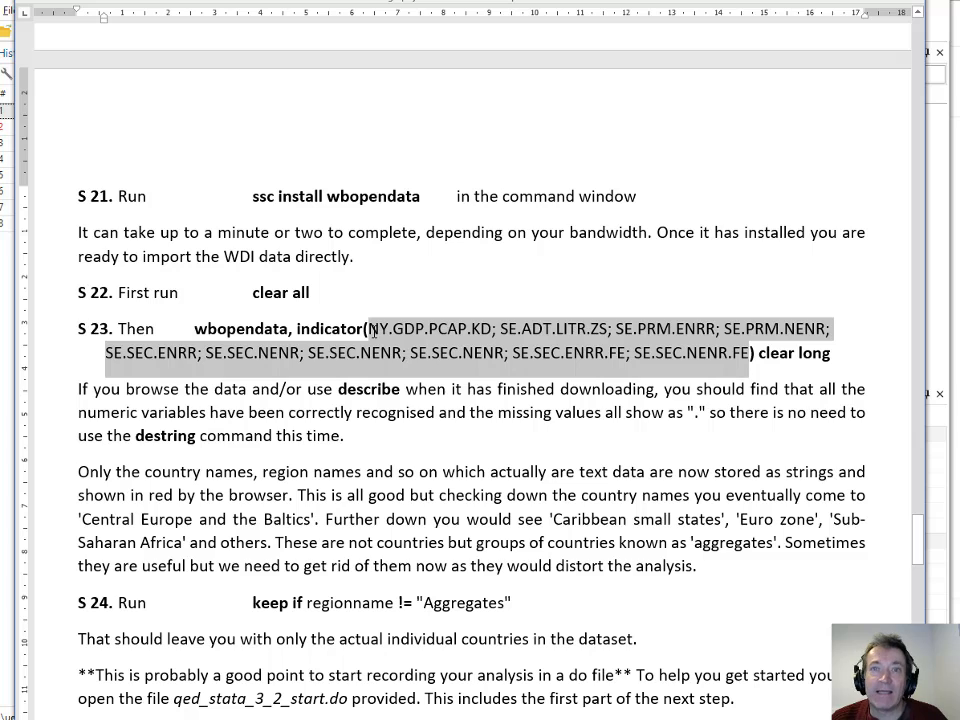
left_click(562, 352)
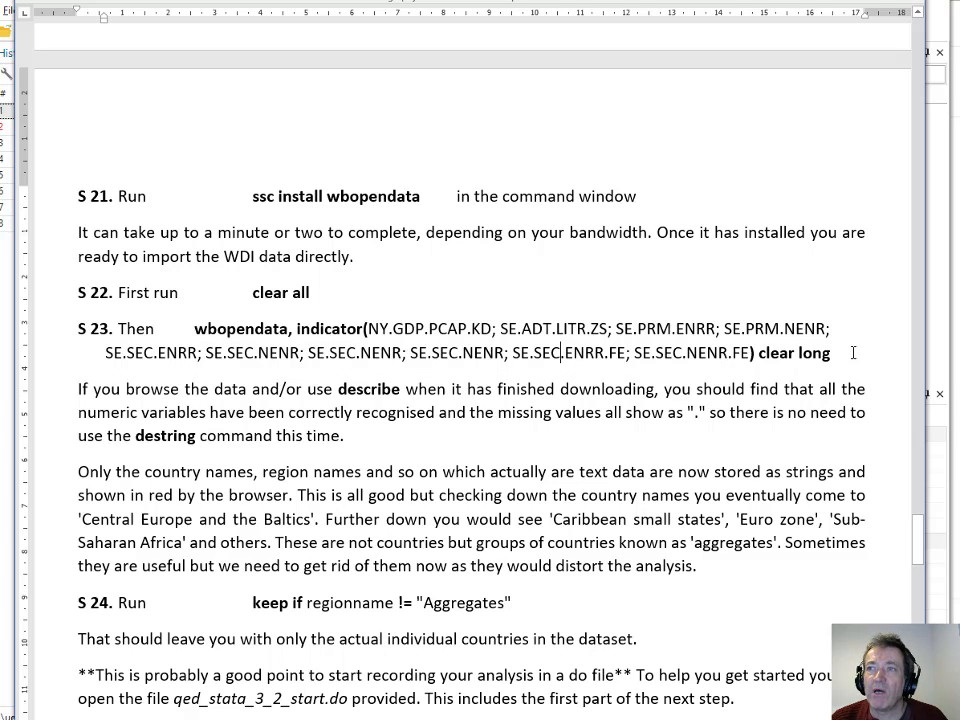
left_click_drag(832, 353, 190, 338)
key("ctrl+c")
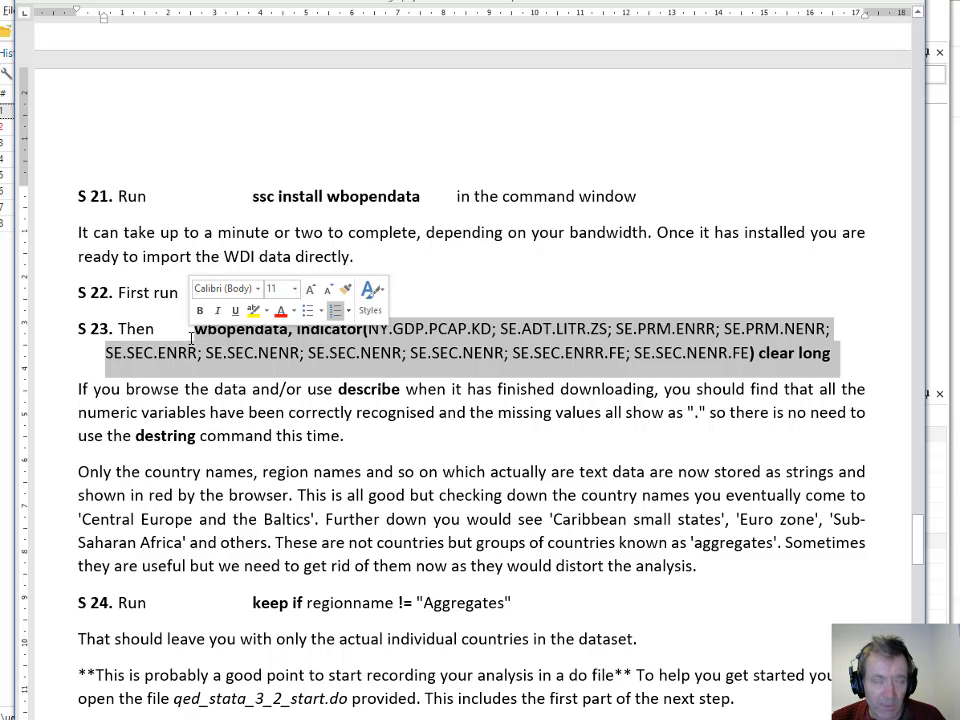
left_click(372, 384)
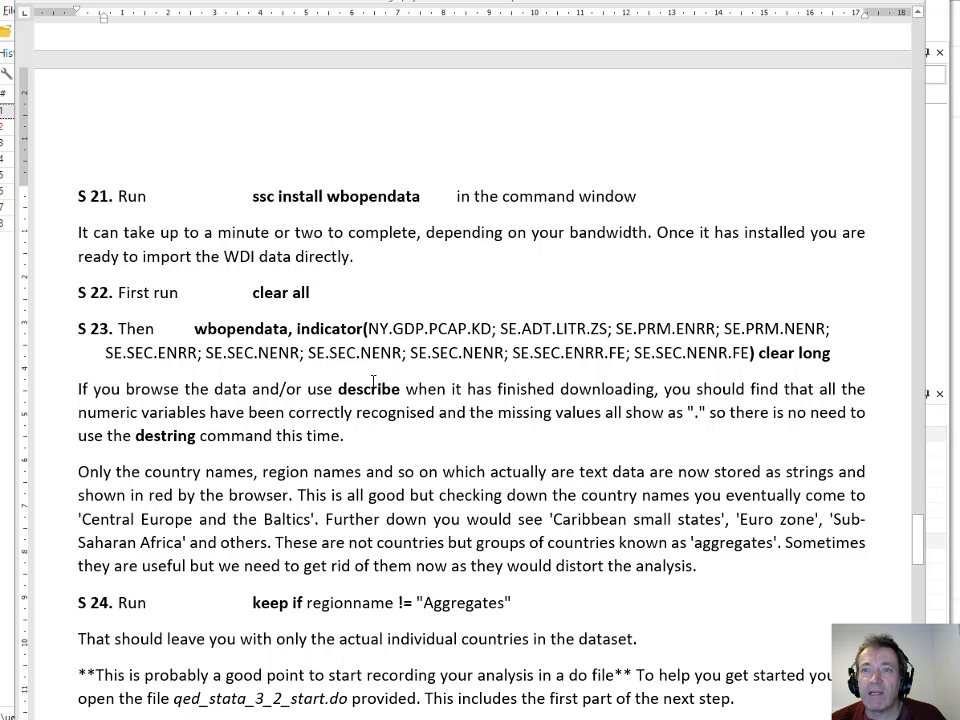
Step: Run the copied wbopendata command in Stata to import the listed GDP, literacy and enrolment indicators in long form
key("alt+Tab")
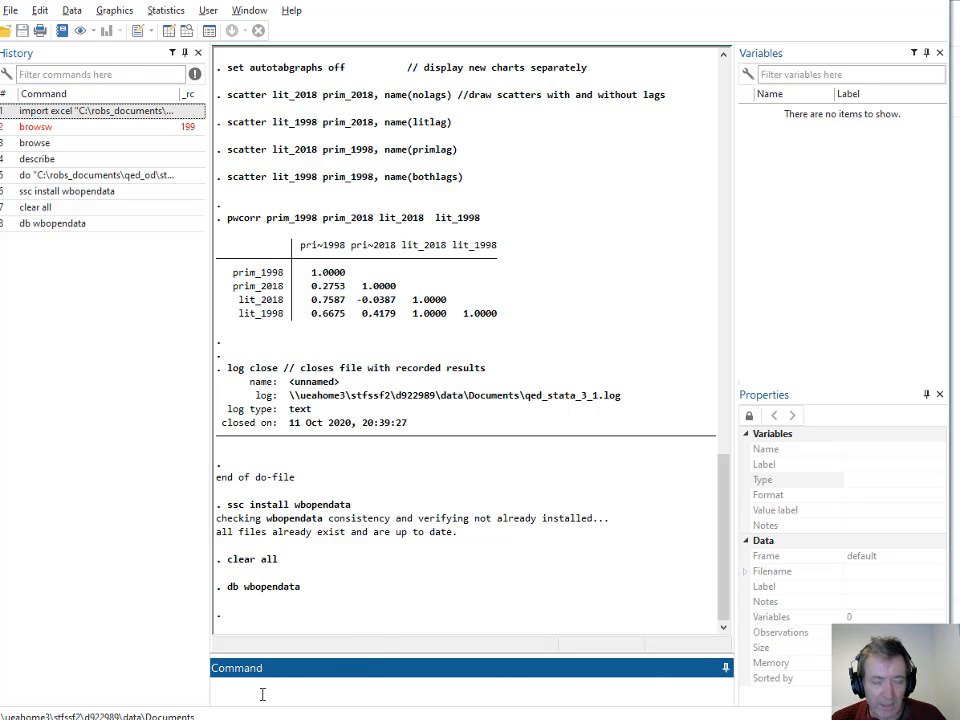
key("ctrl+v")
key("Return")
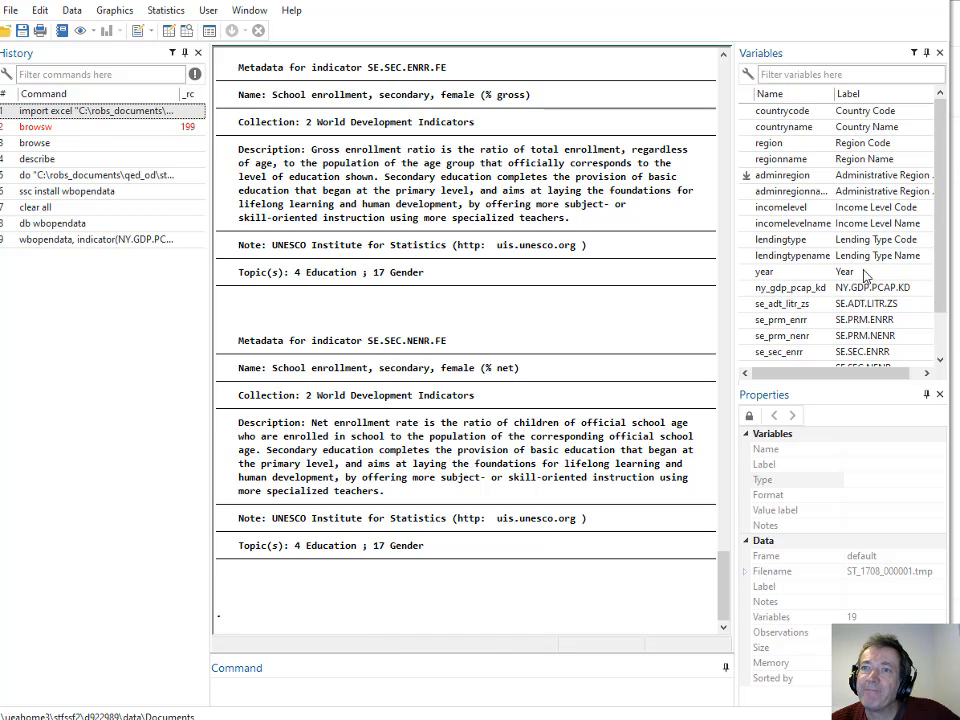
Step: Run "describe" to list the storage types and labels of the imported variables
left_click(259, 689)
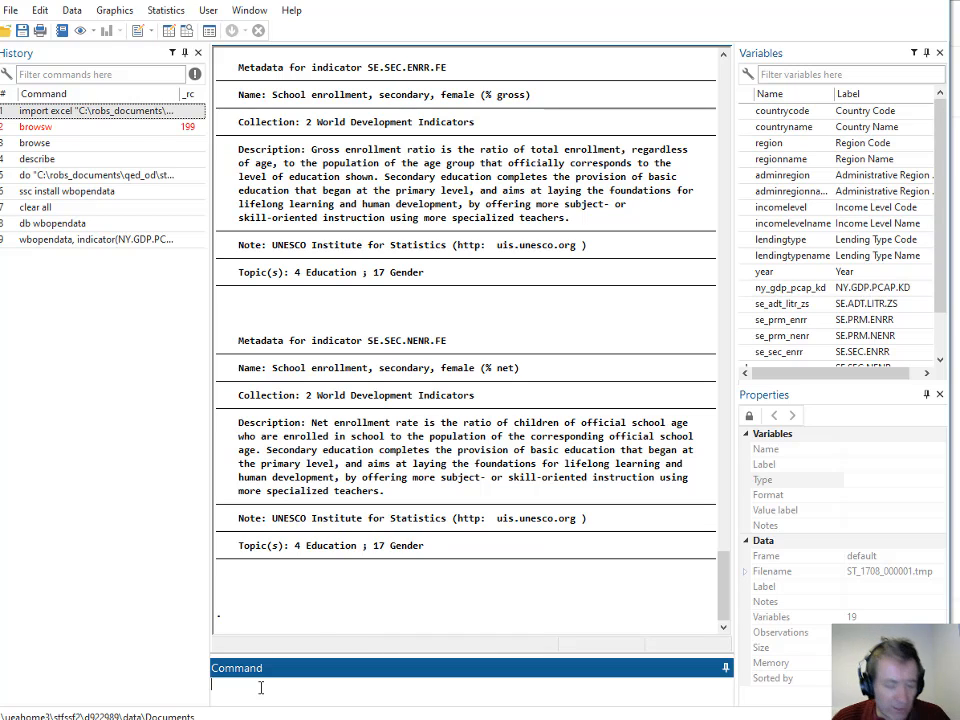
type("describe")
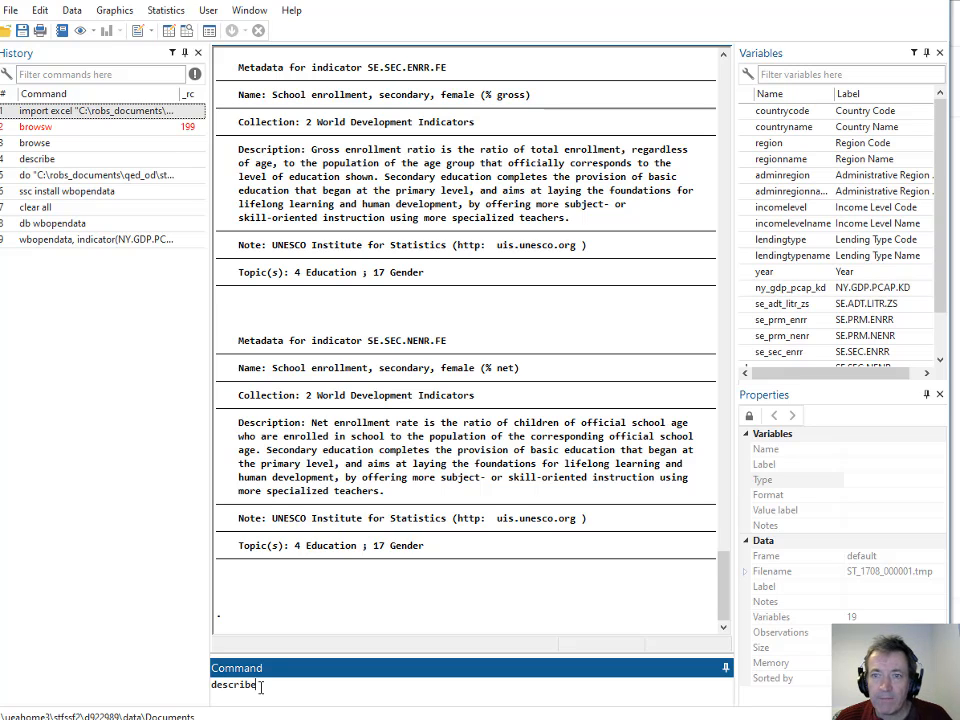
key("Return")
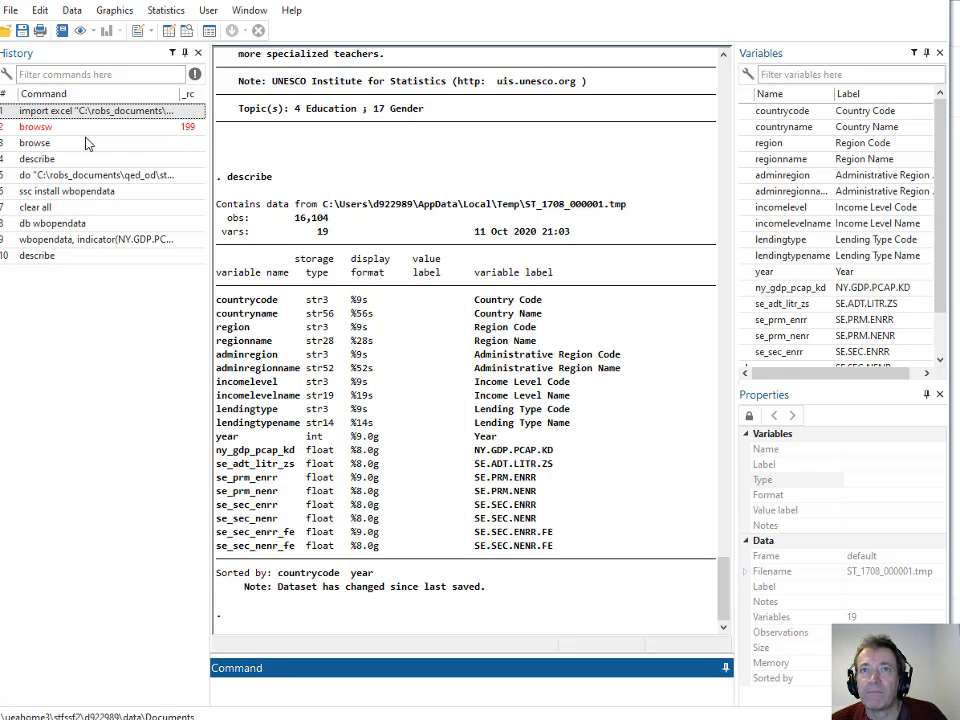
Step: Rerun "browse" to examine the yearly indicator values and missing entries in the Data Editor, then close it
double_click(40, 142)
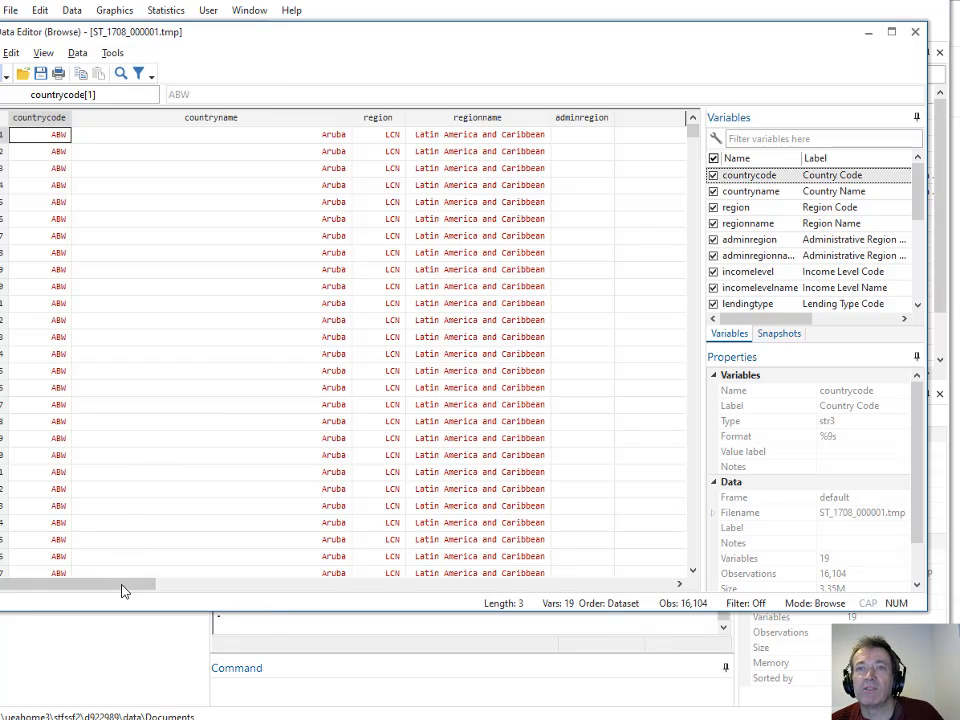
left_click_drag(122, 589, 368, 584)
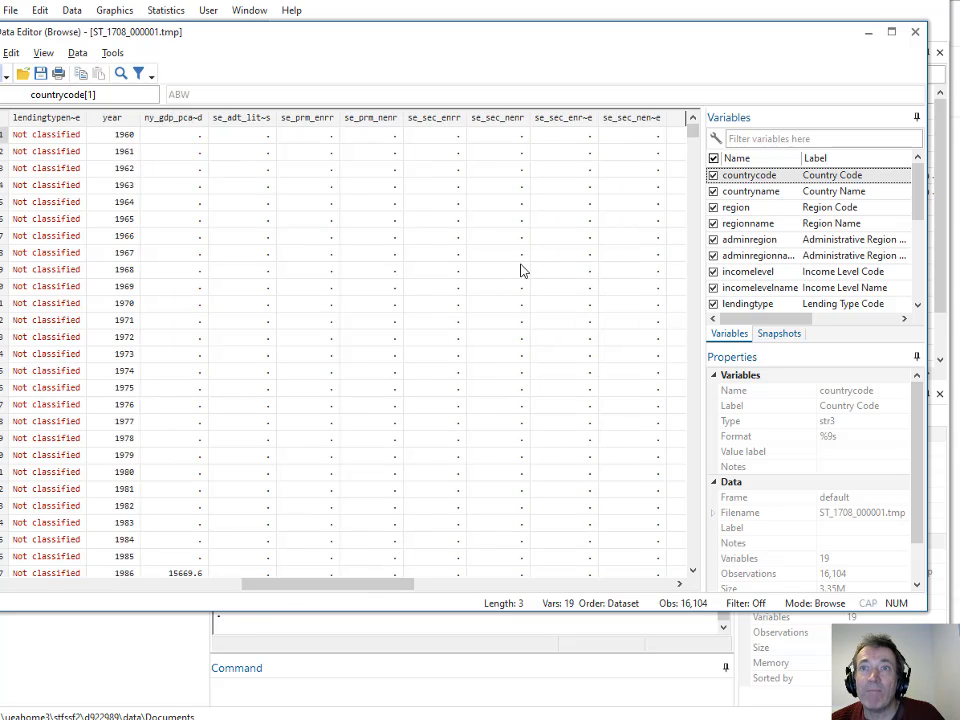
scroll(233, 309, "down", 4)
scroll(233, 309, "down", 10)
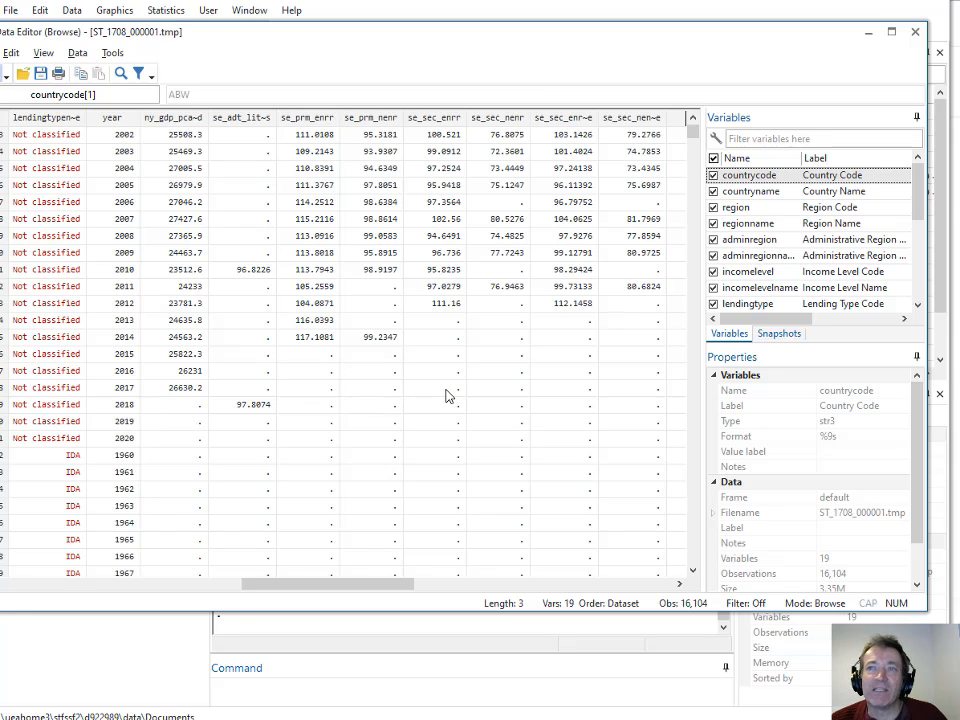
scroll(457, 346, "down", 5)
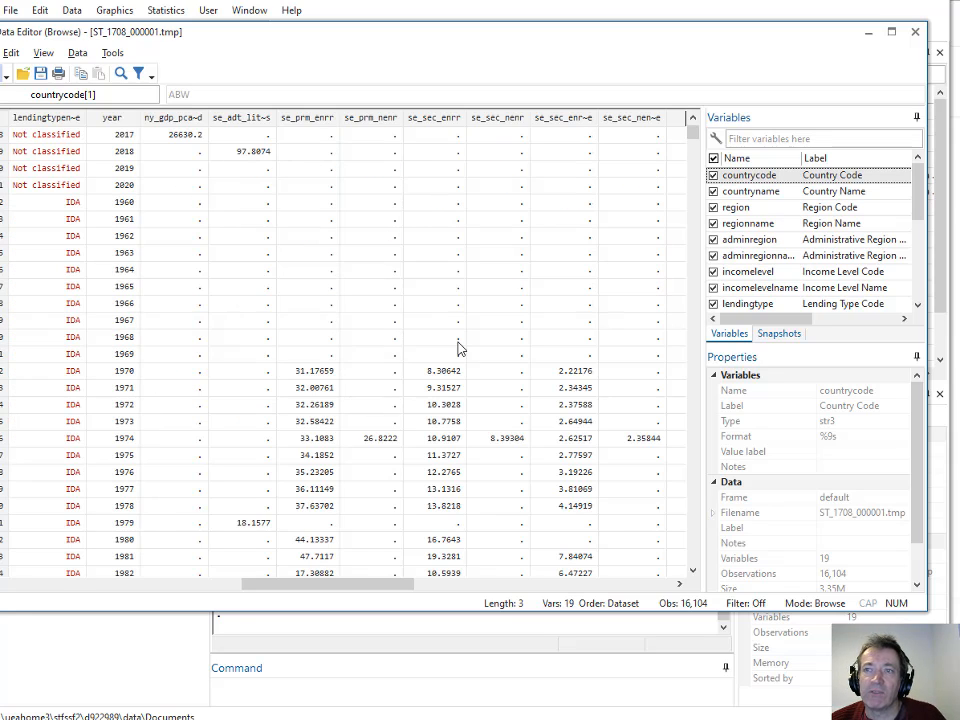
scroll(455, 360, "down", 9)
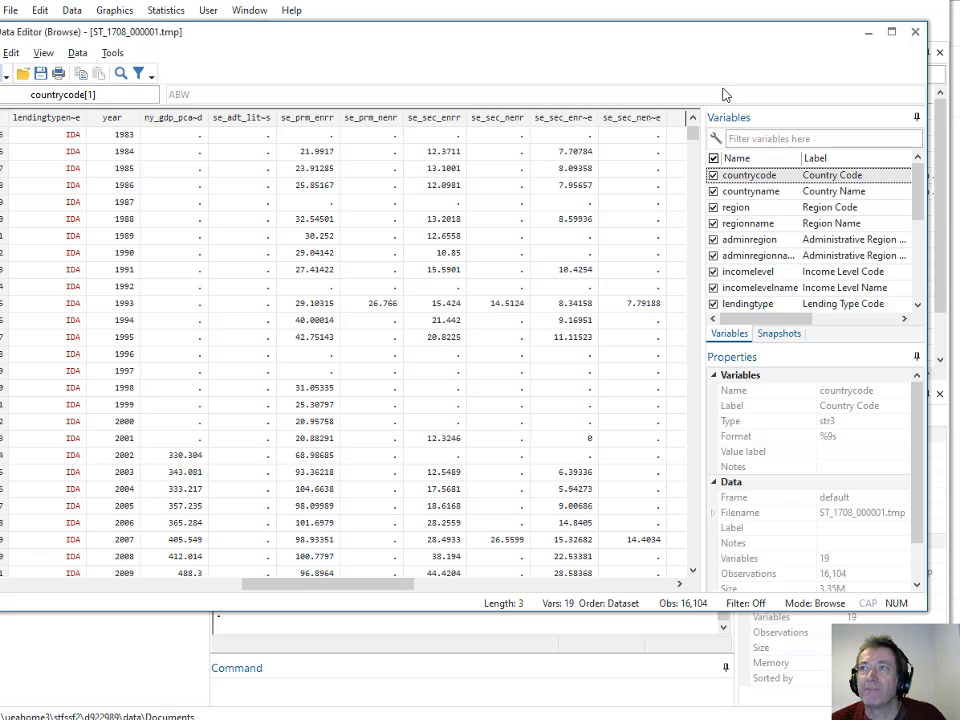
left_click(916, 33)
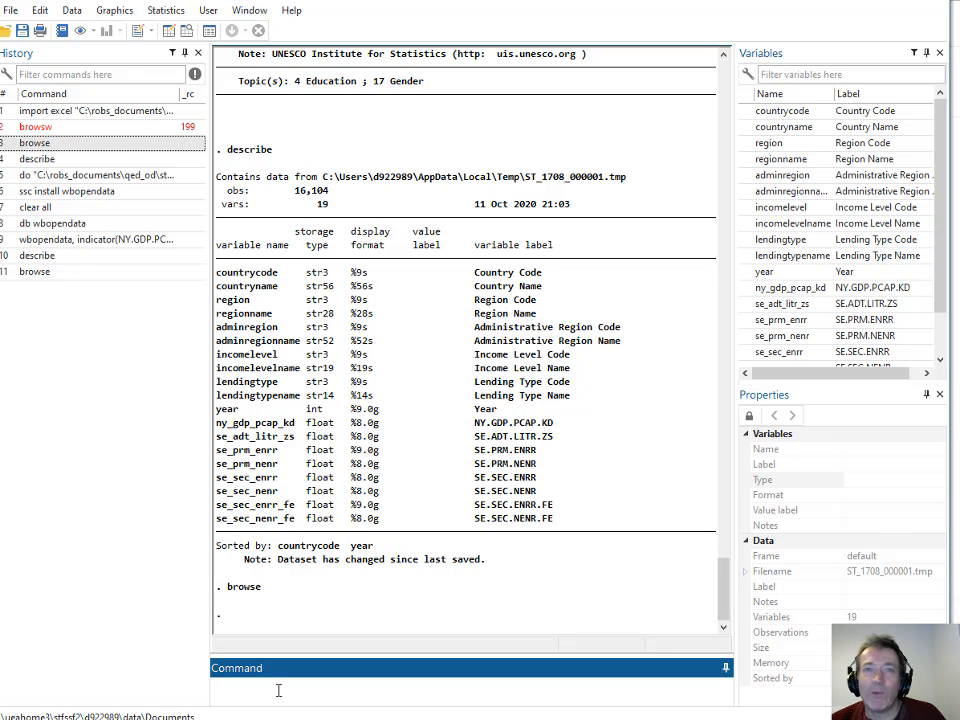
Step: Check the note on country groups in Word, then browse the Stata dataset again for rows whose regionname is "Aggregates"
key("alt+Tab")
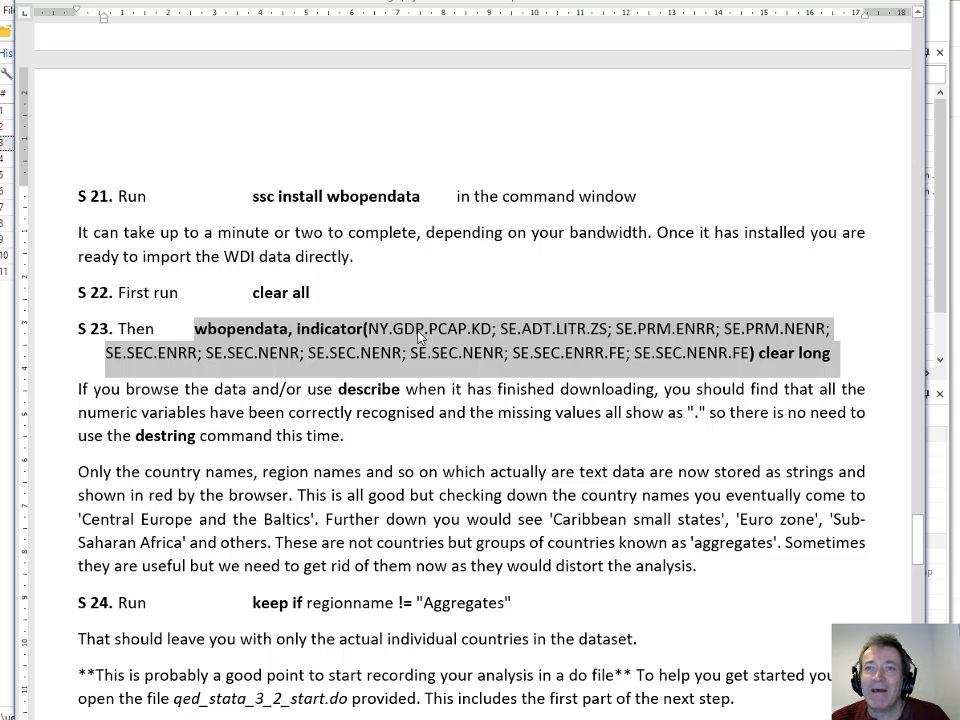
left_click(497, 556)
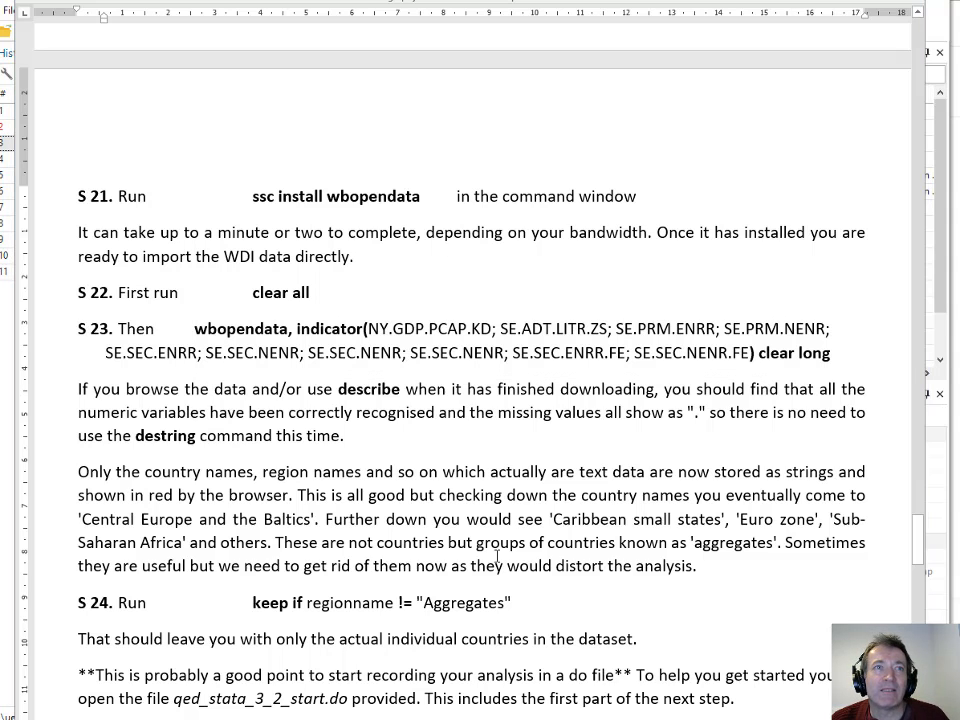
key("alt+Tab")
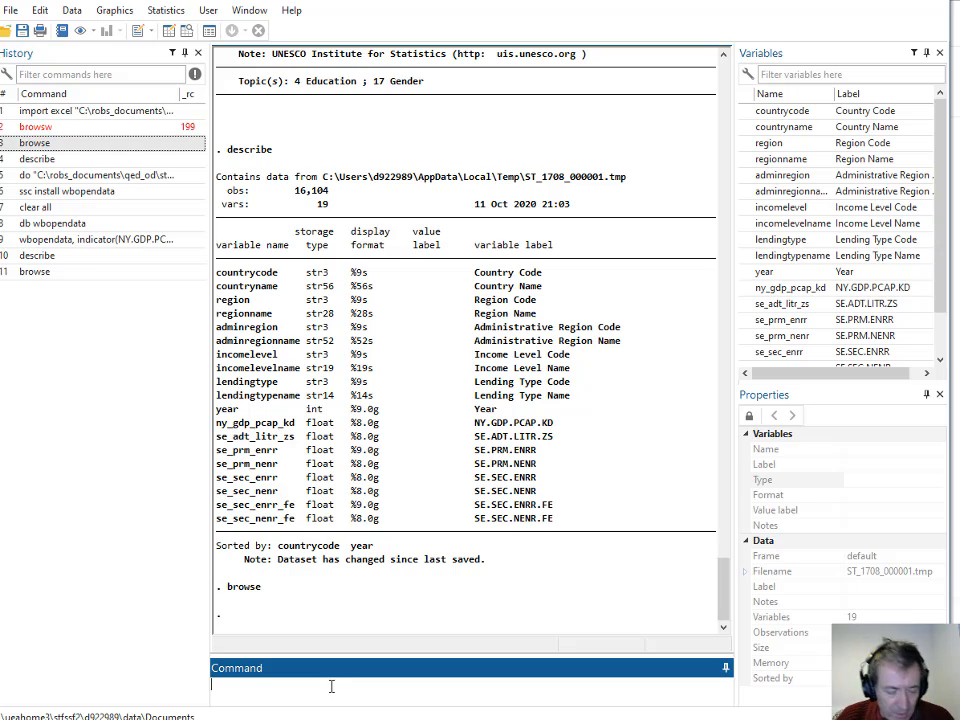
key("BackSpace")
key("BackSpace")
key("BackSpace")
key("BackSpace")
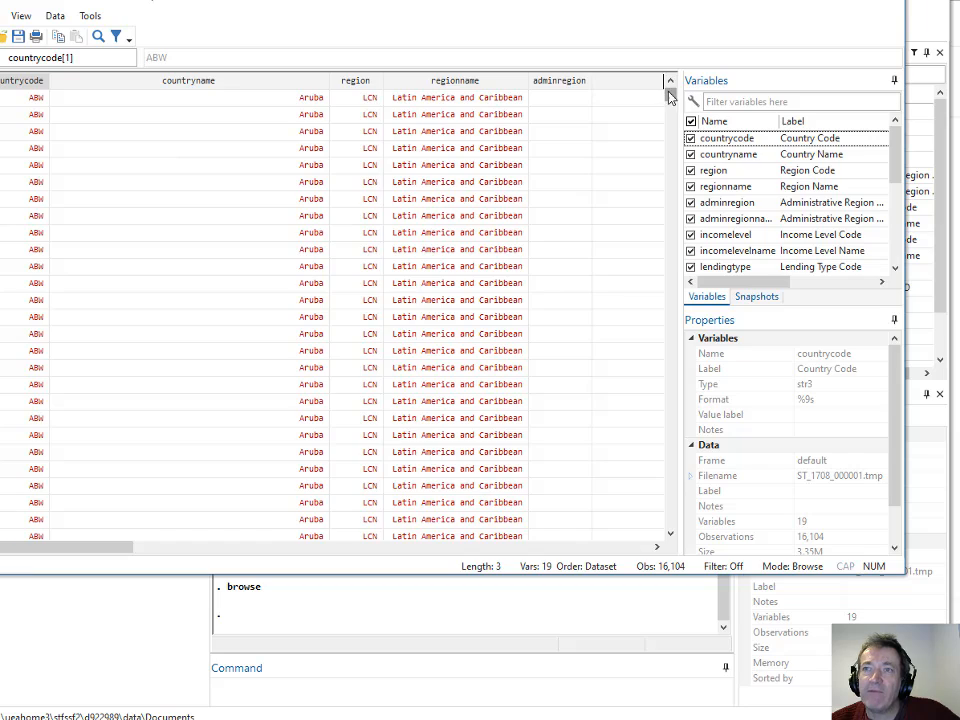
left_click_drag(669, 94, 689, 194)
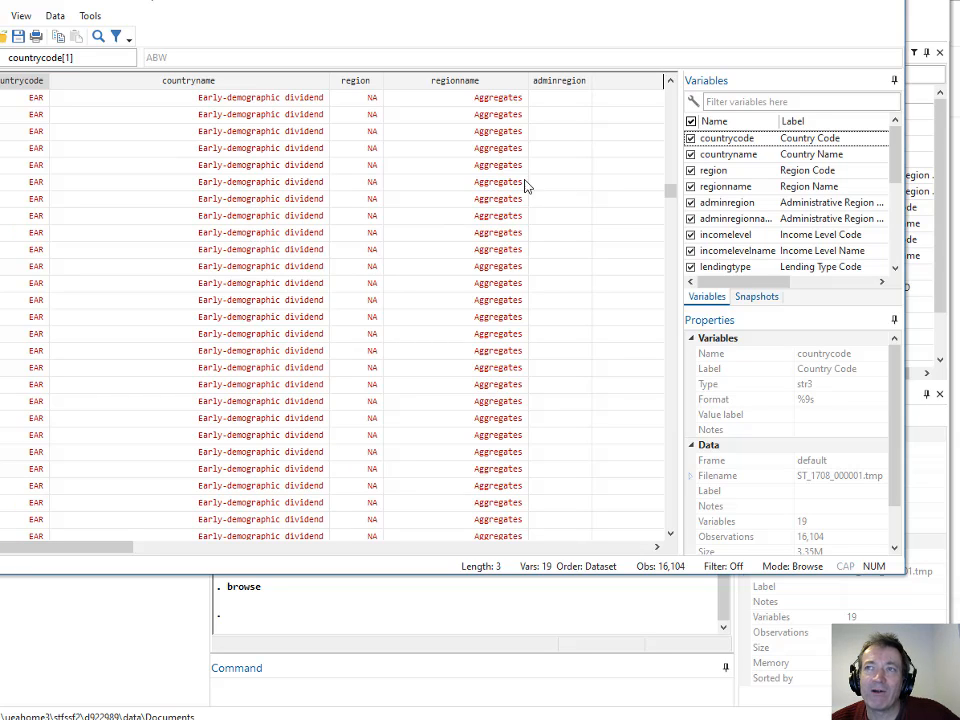
left_click_drag(669, 192, 677, 316)
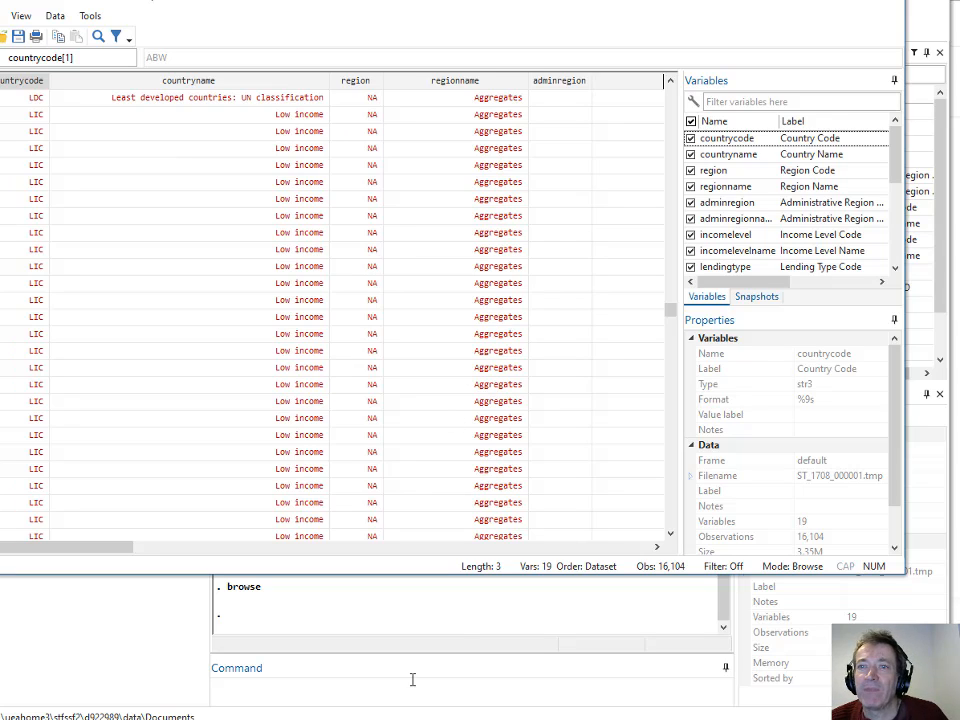
Step: Switch to Word and copy the command of instruction S 24, keep if regionname != "Aggregates"
key("alt+Tab")
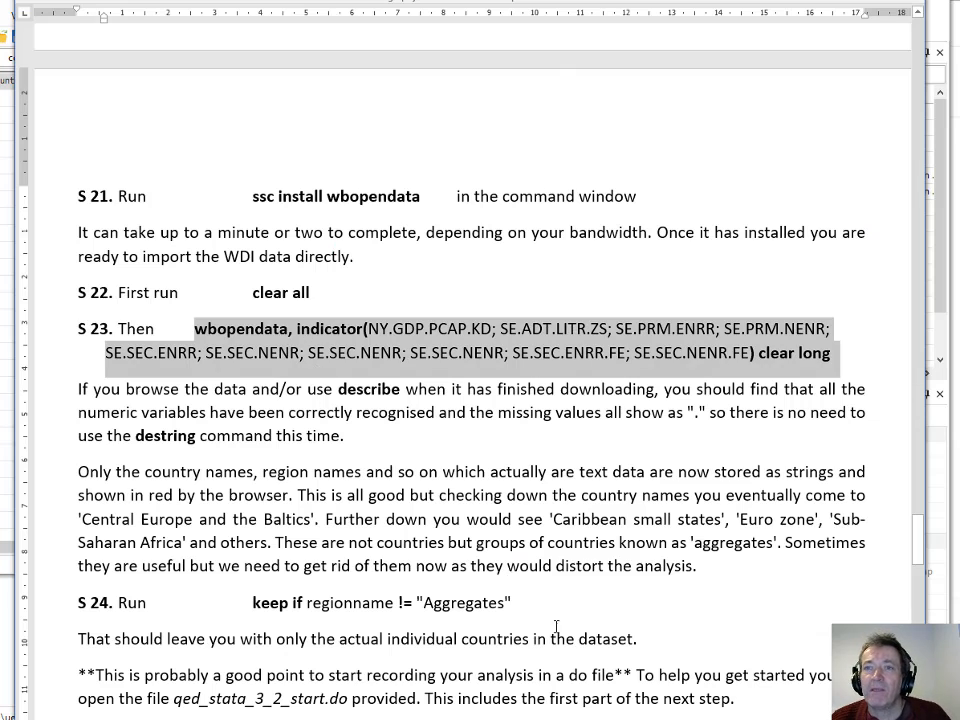
left_click(309, 436)
scroll(313, 466, "down", 3)
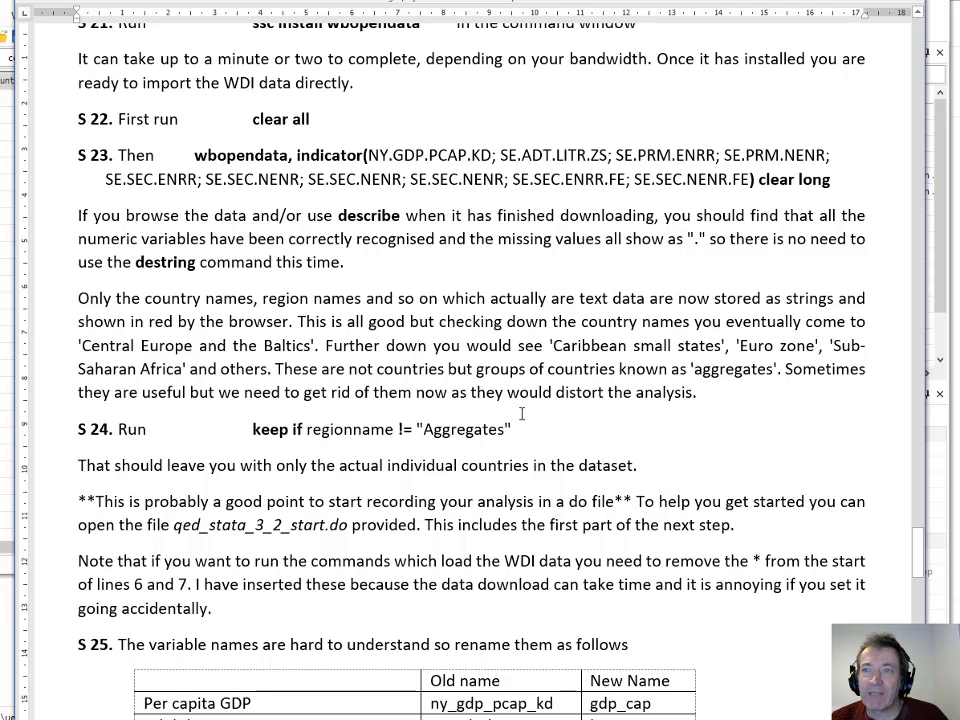
left_click_drag(510, 429, 255, 429)
key("ctrl+c")
left_click(366, 450)
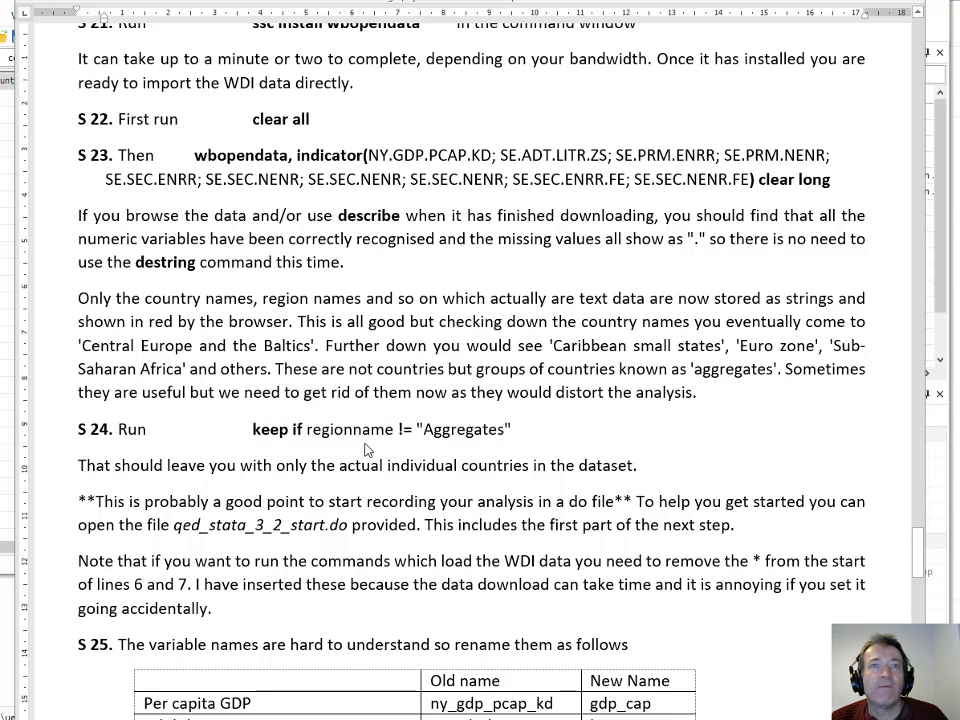
Step: Run keep if regionname != "Aggregates" in Stata to drop the country-group observations
key("alt+Tab")
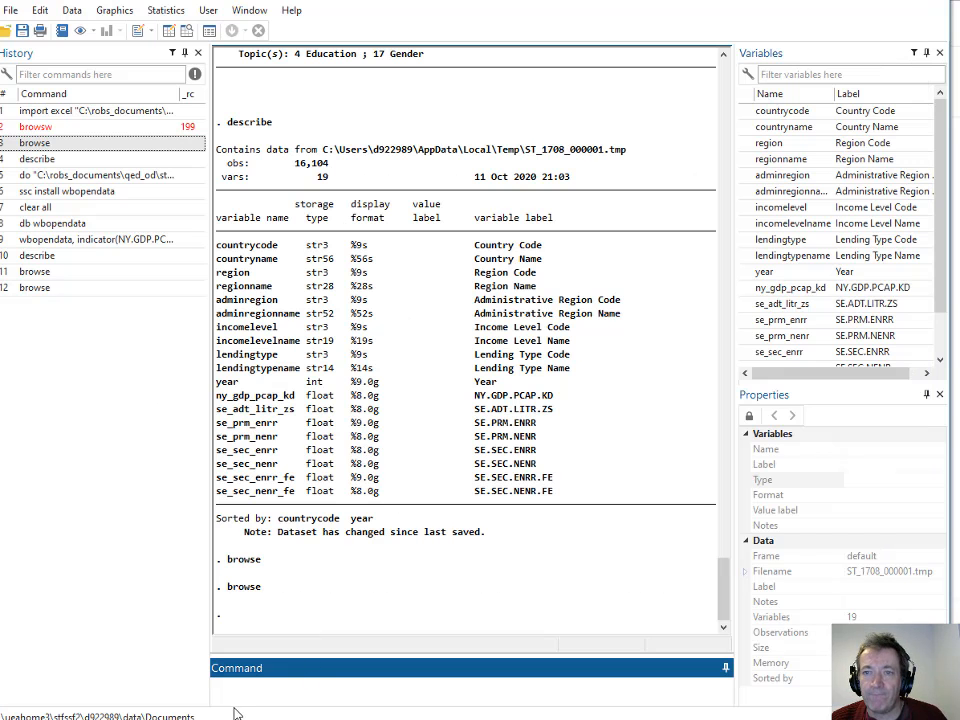
key("ctrl+v")
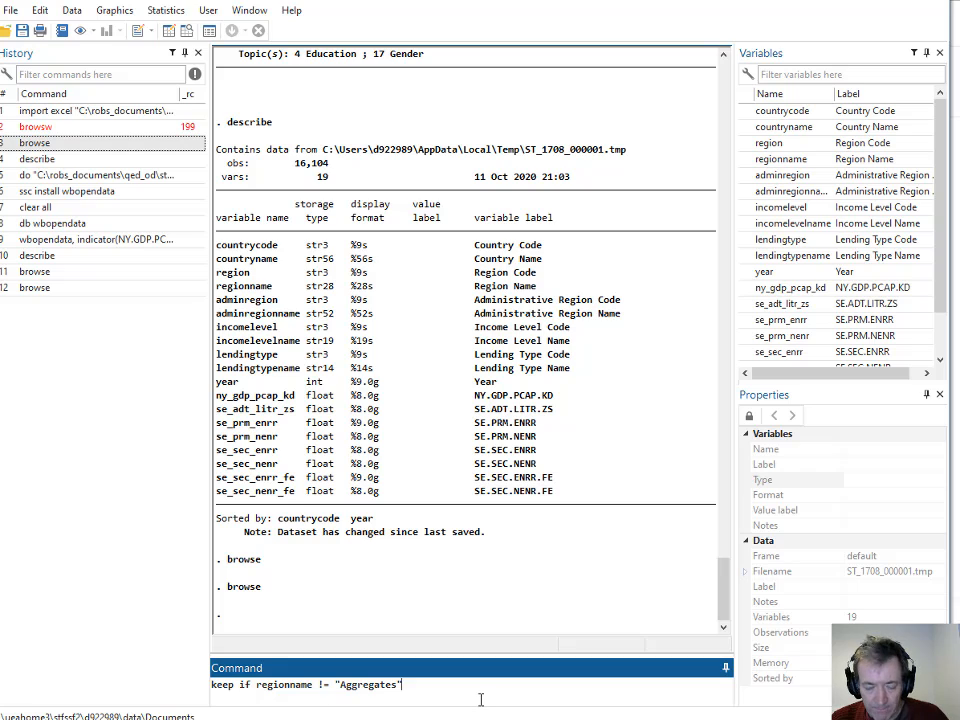
key("Return")
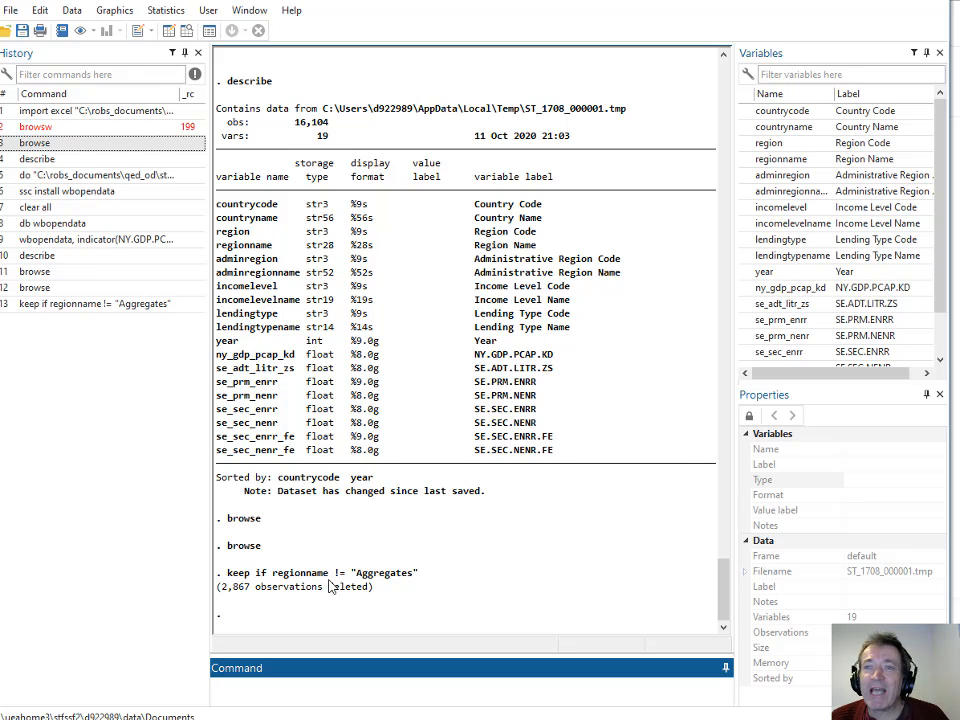
left_click(422, 573)
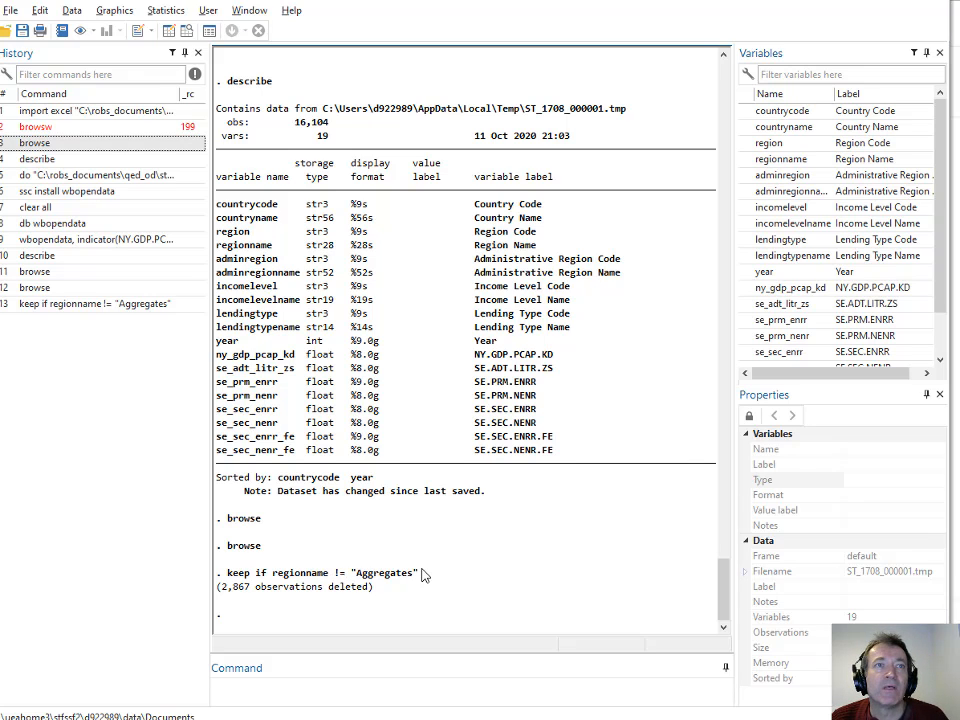
Step: Look through the country and region names of the filtered dataset in the Data Editor, then return to the Word instructions
left_click(437, 718)
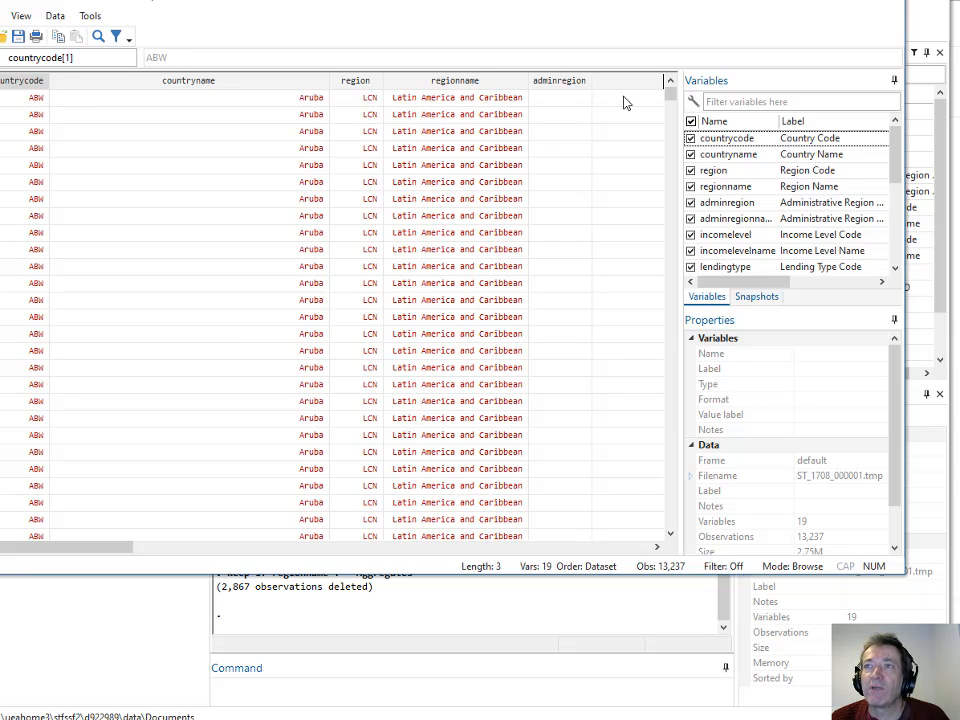
left_click_drag(673, 95, 671, 220)
scroll(573, 238, "down", 10)
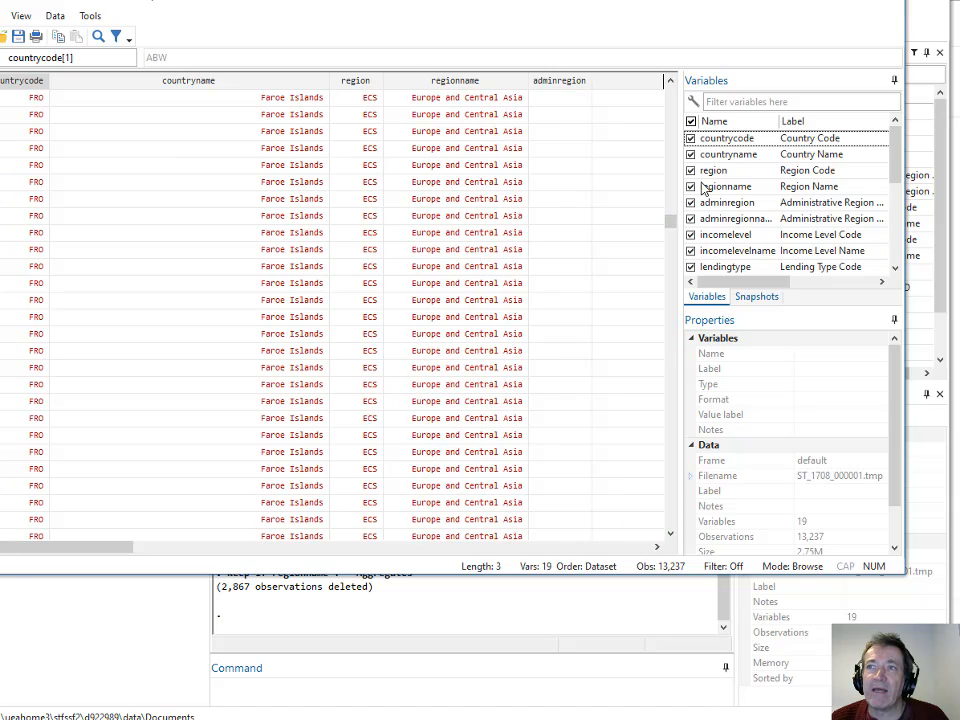
left_click_drag(670, 221, 636, 268)
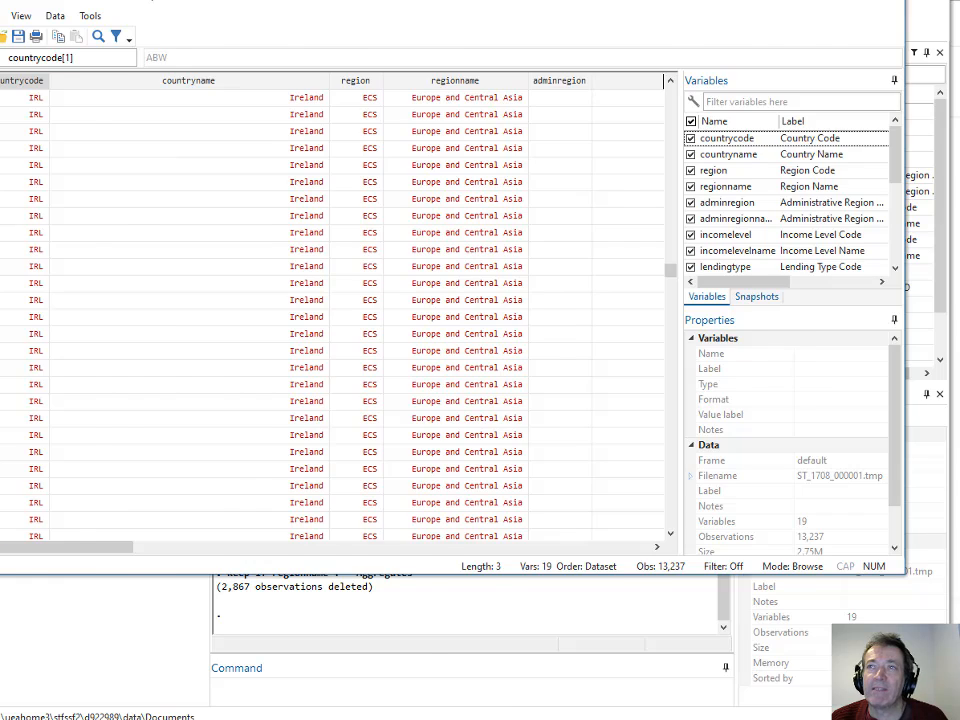
key("alt+Tab")
key("Right")
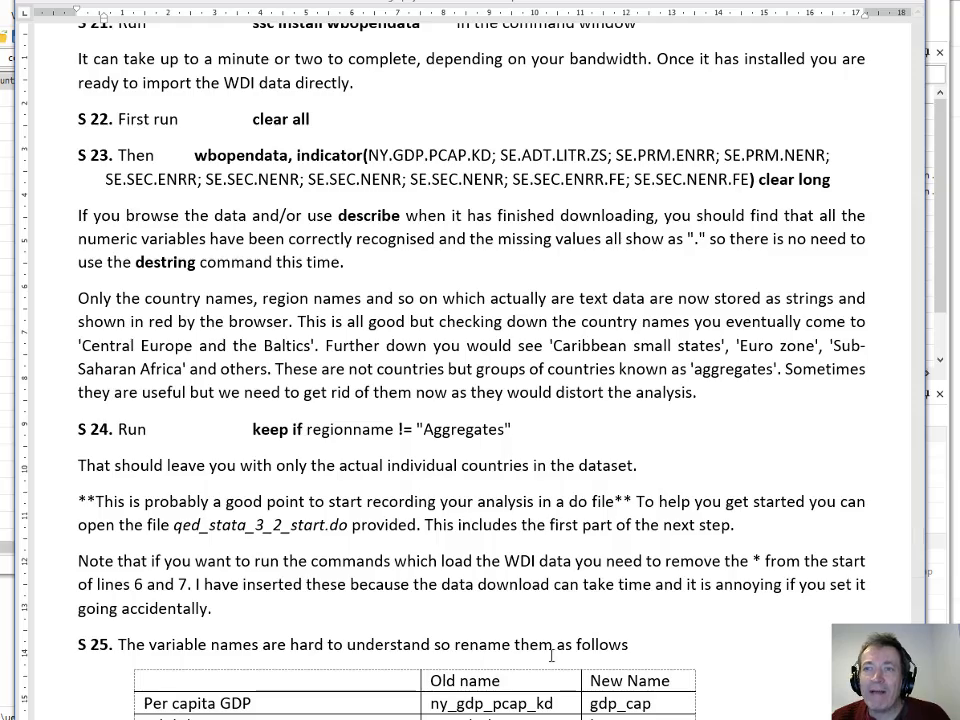
Step: Read on in the Word instructions past S 24 to the do-file note naming qed_stata_3_2_start.do and the S 25 rename table
scroll(553, 651, "down", 4)
scroll(505, 614, "down", 4)
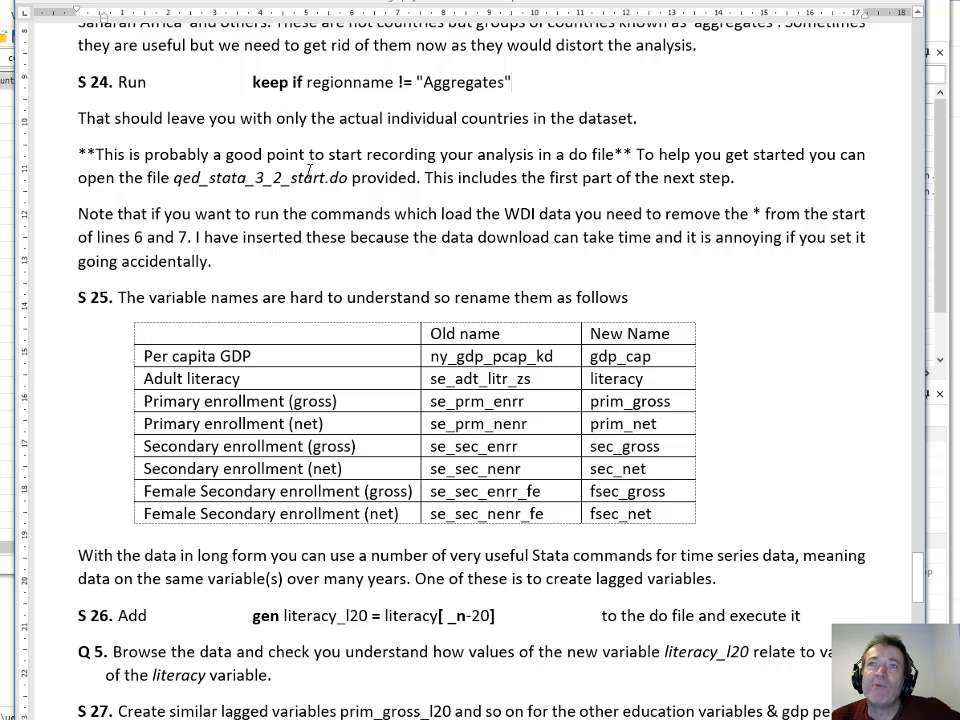
left_click_drag(349, 177, 172, 177)
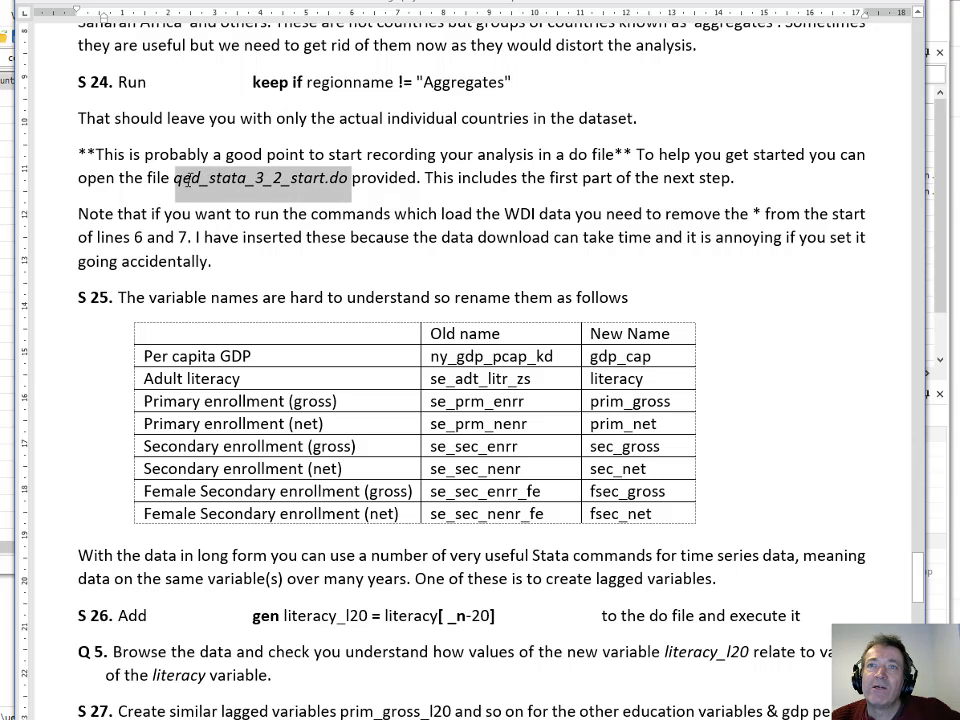
left_click(366, 463)
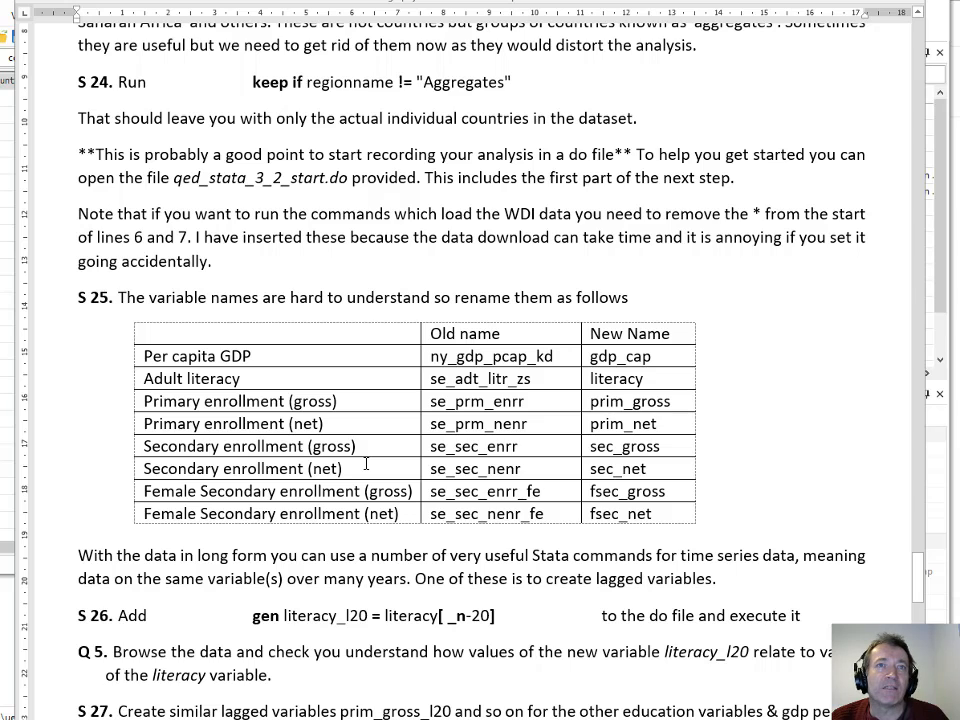
Step: Switch to Stata's Do-file Editor and open qed_stata_3_2_start.do from the stata folder, then return to the Word instructions
key("alt+Tab")
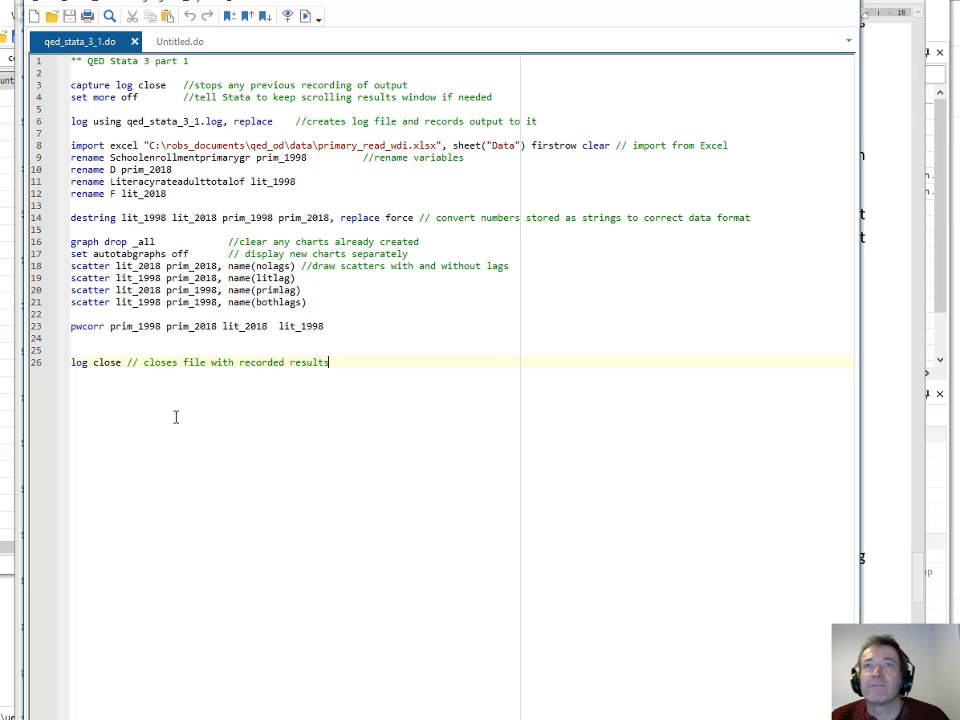
left_click(51, 17)
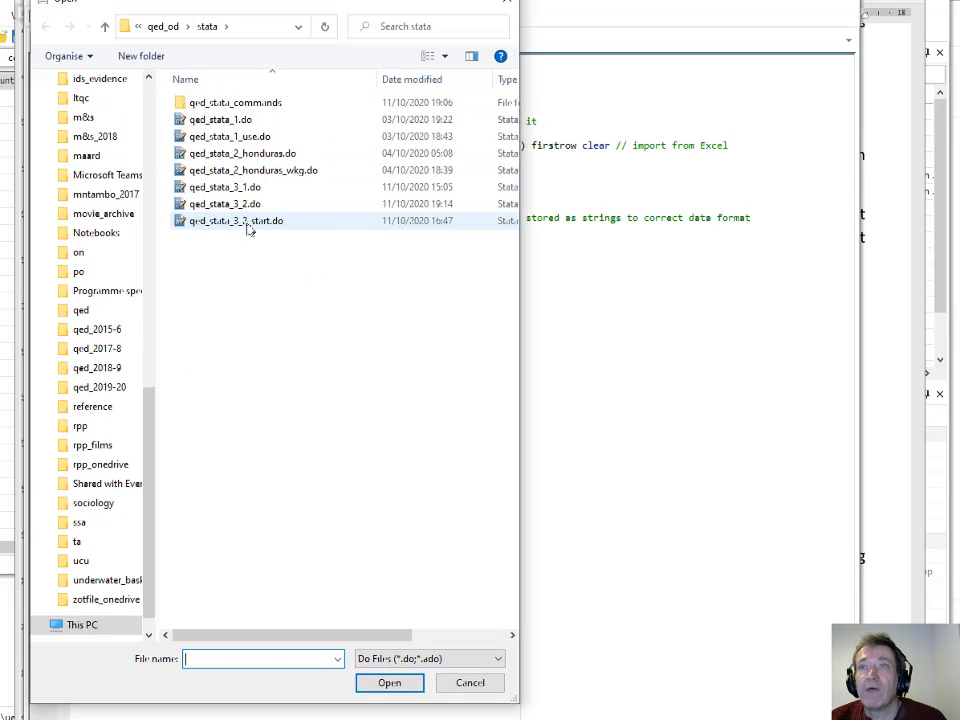
left_click(246, 224)
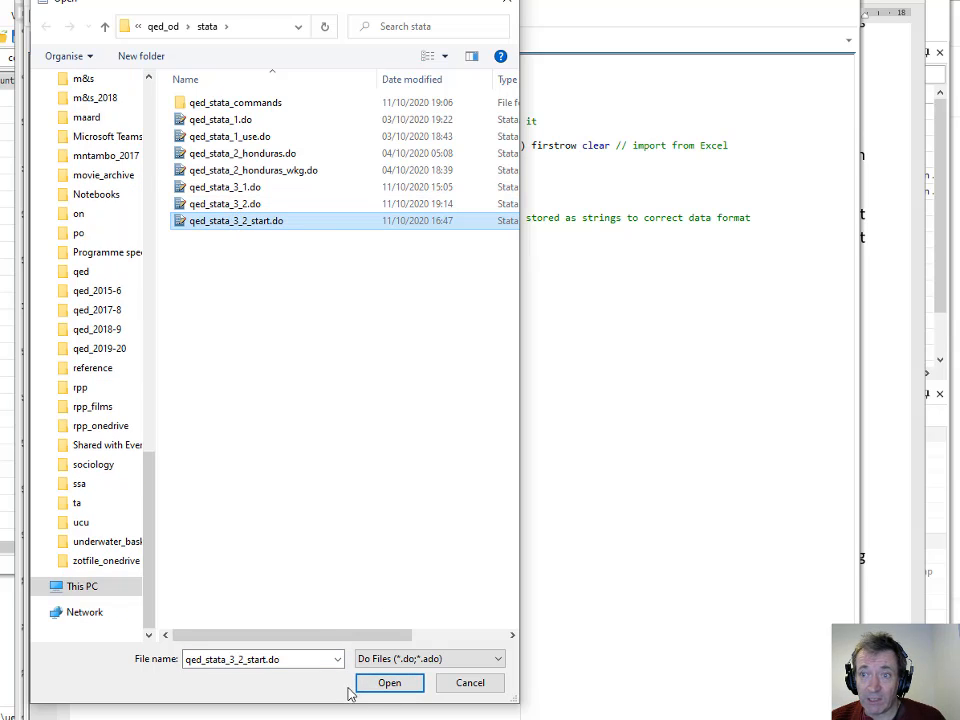
left_click(389, 684)
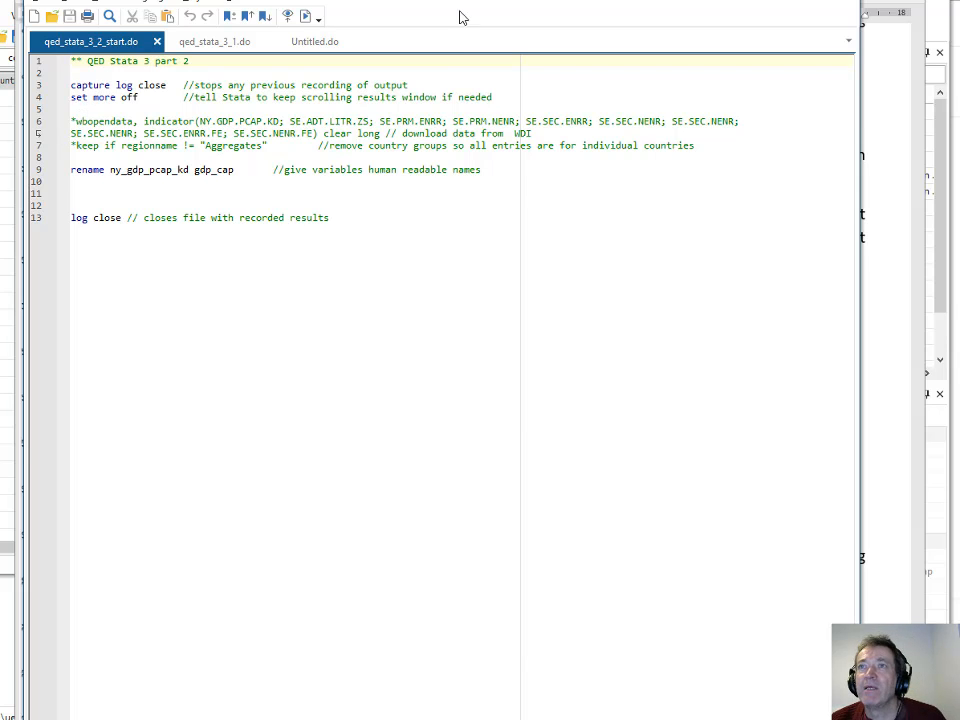
left_click(765, 1)
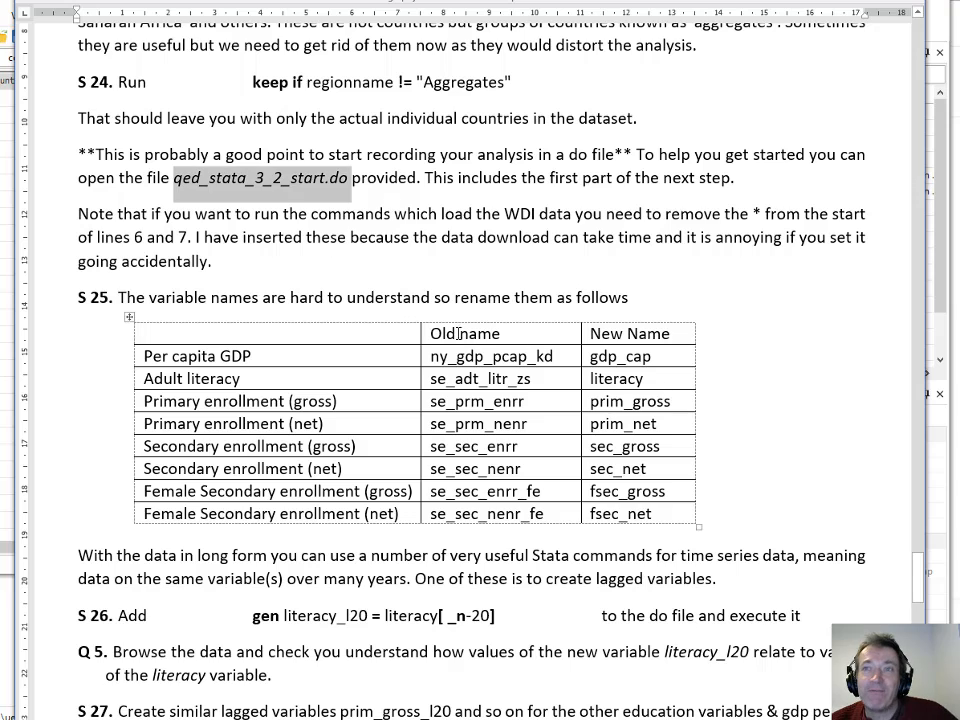